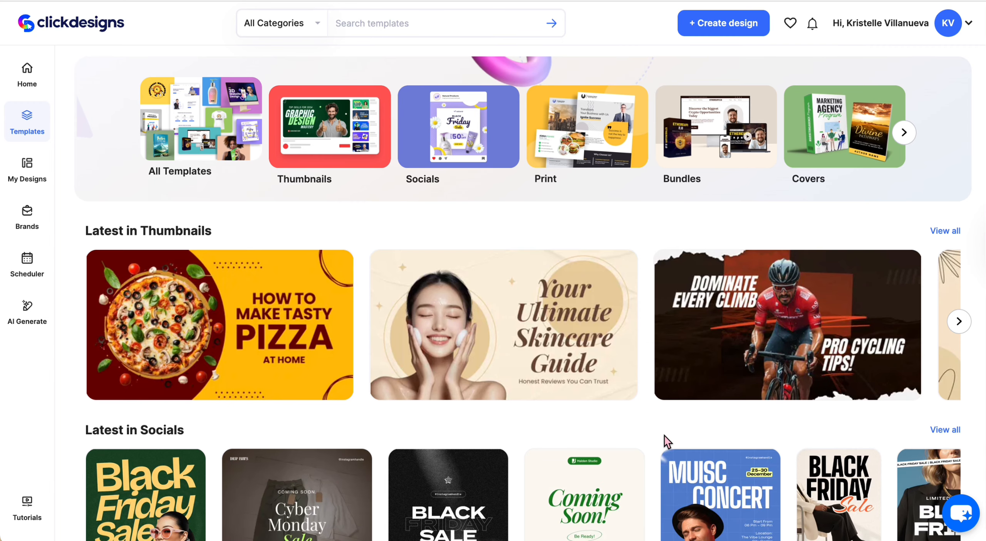
Step: Browse the template categories and open the calendar templates within the Print category
scroll(664, 436, "down", 10)
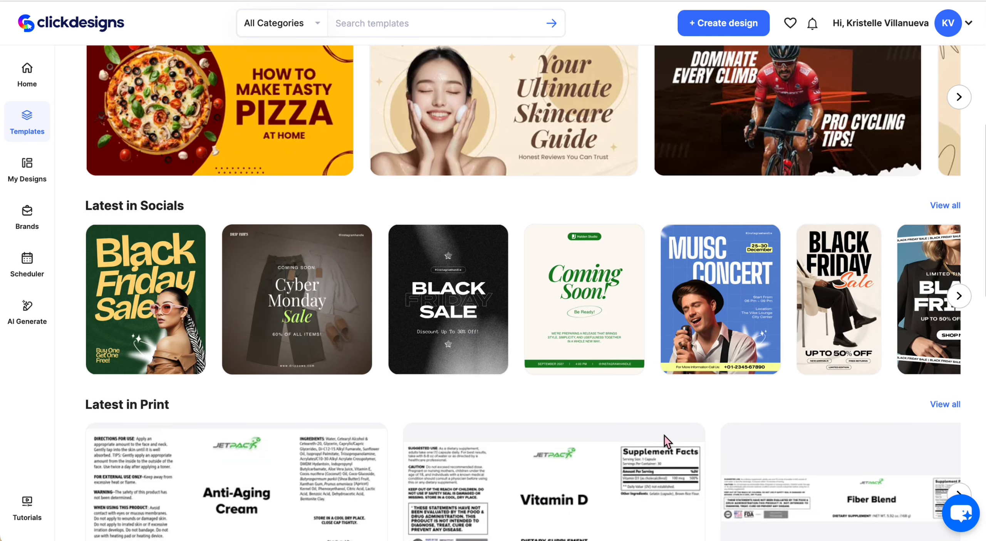
scroll(667, 441, "down", 8)
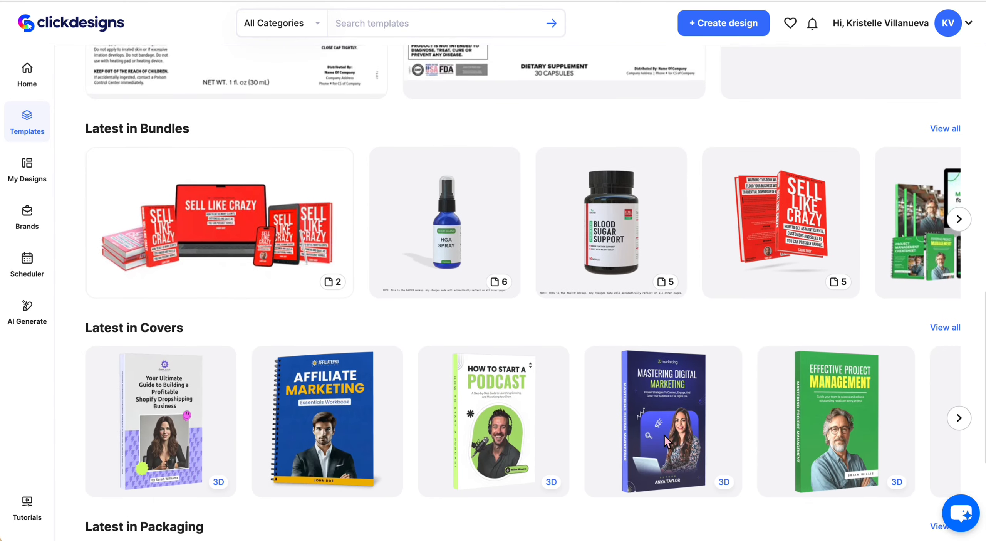
scroll(663, 435, "up", 19)
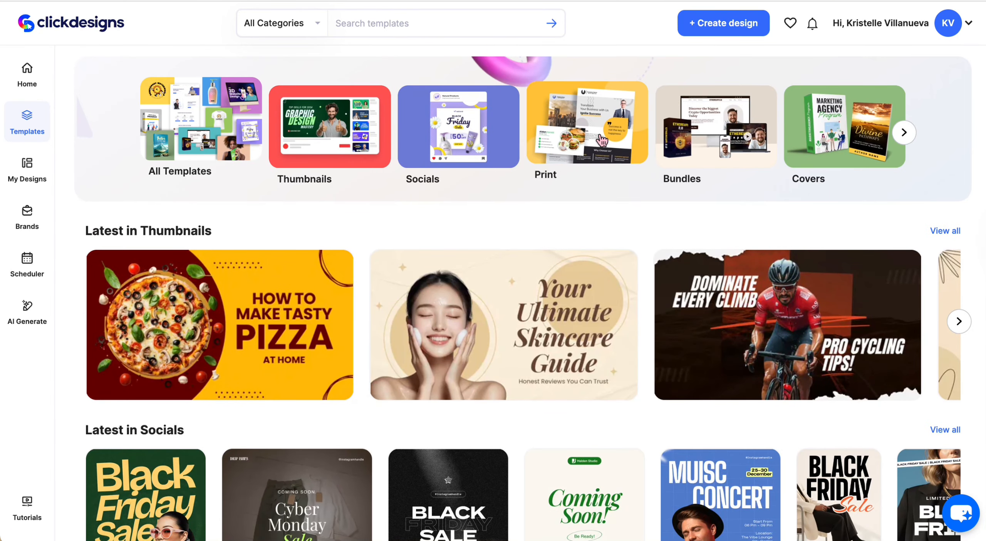
left_click(587, 127)
scroll(306, 419, "down", 1)
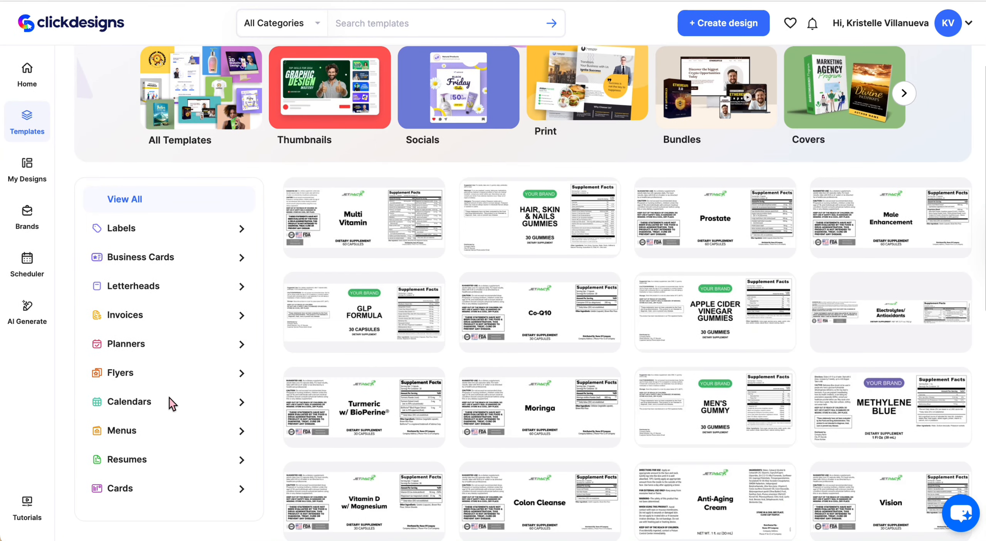
left_click(166, 401)
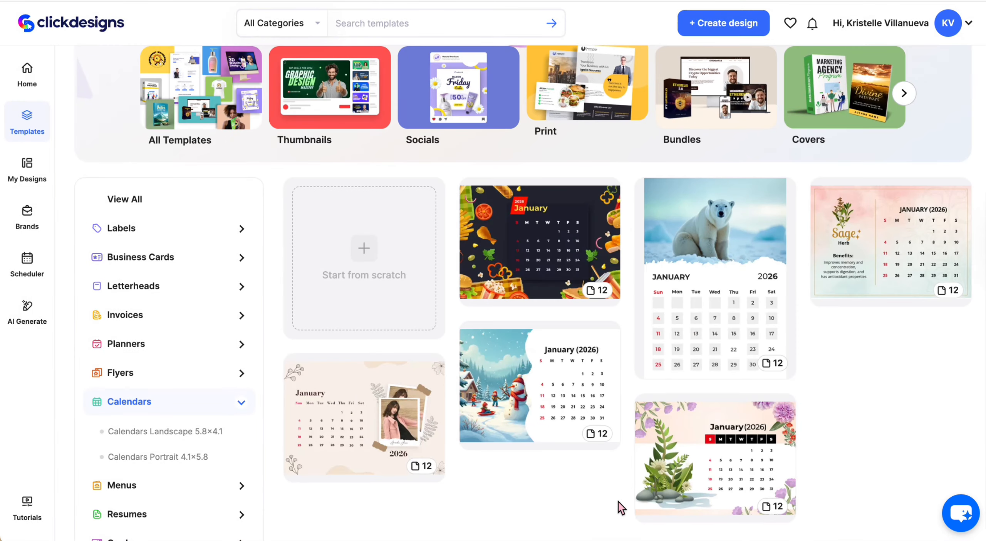
Step: Look over the calendar templates and preview the February to May pages of the Minimalist 2026 Fashion Calendar
scroll(510, 440, "down", 2)
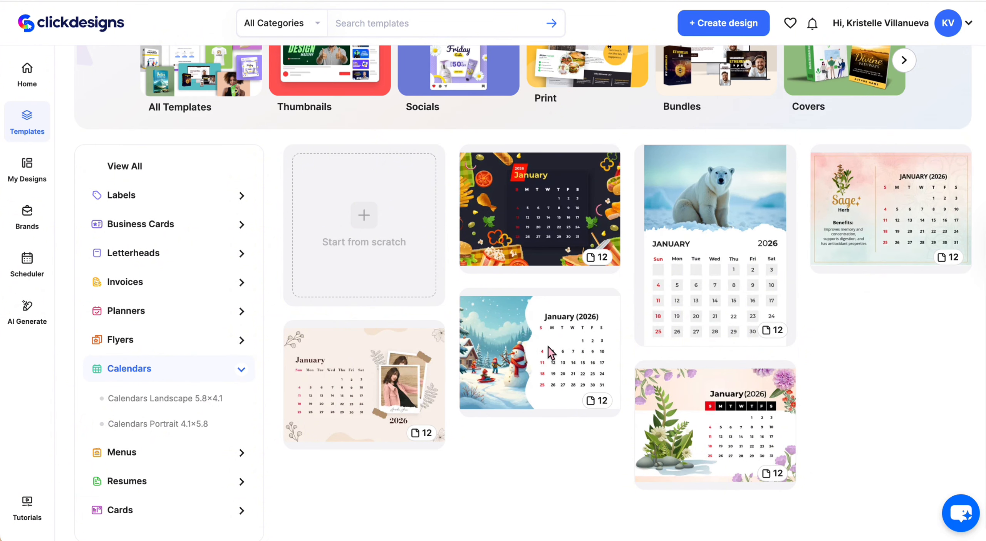
scroll(573, 273, "up", 2)
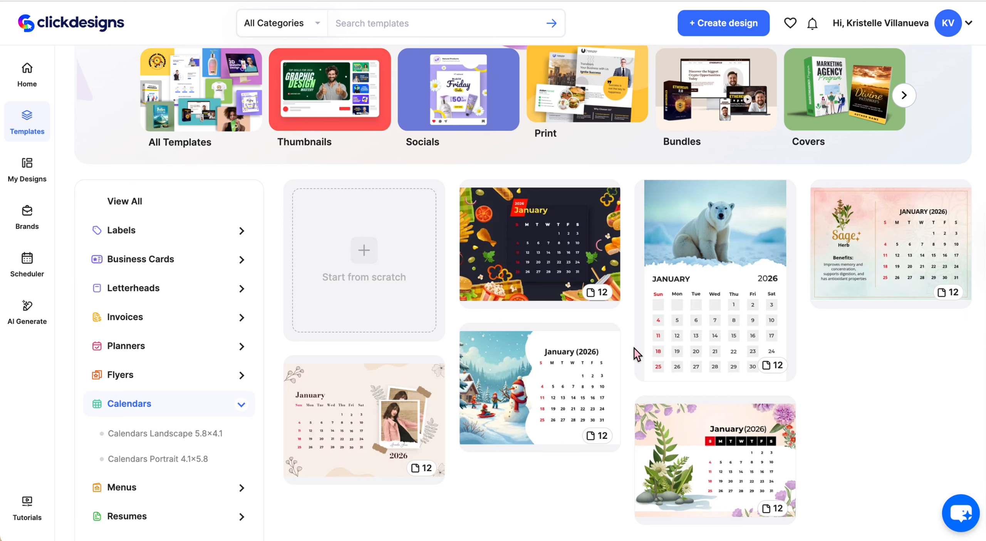
scroll(634, 348, "down", 1)
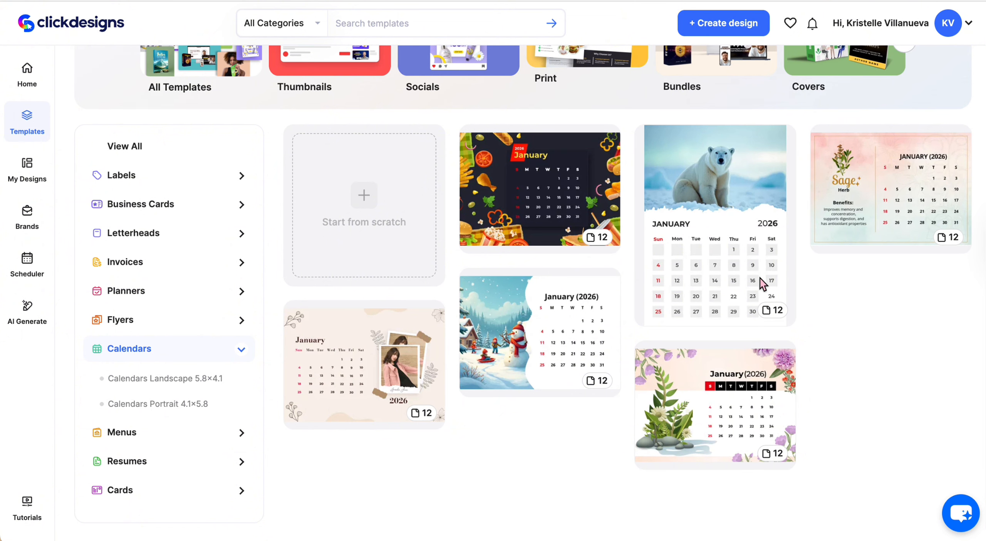
scroll(782, 363, "up", 1)
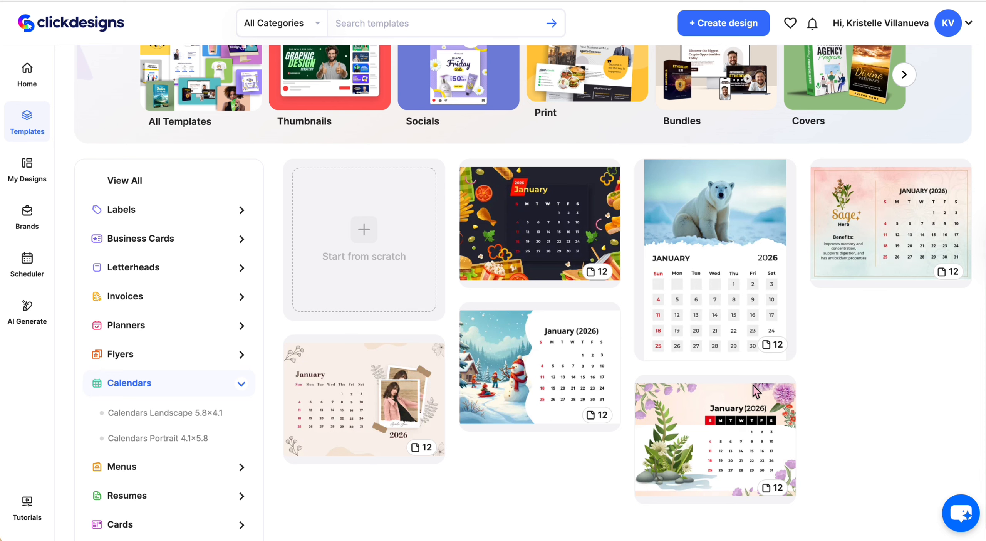
scroll(619, 503, "down", 1)
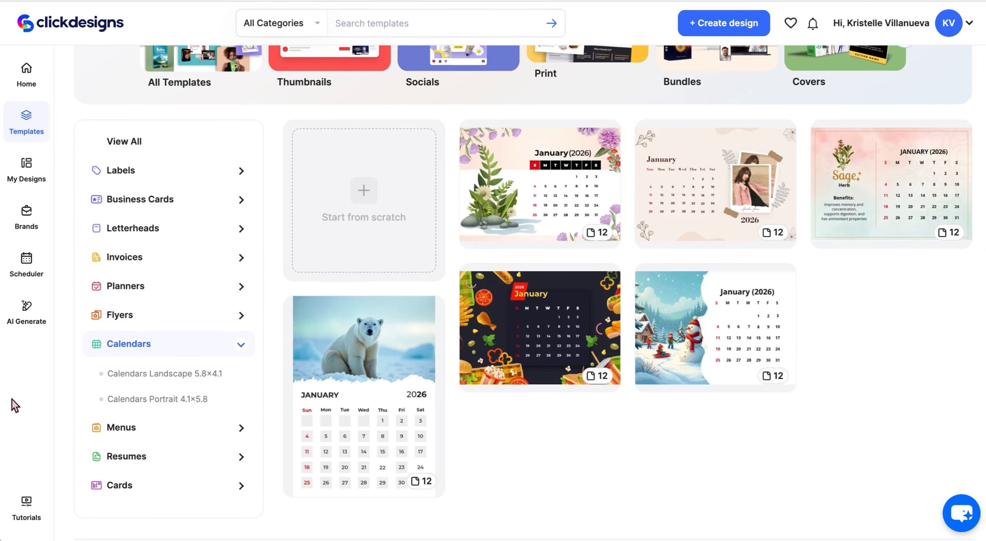
left_click(710, 199)
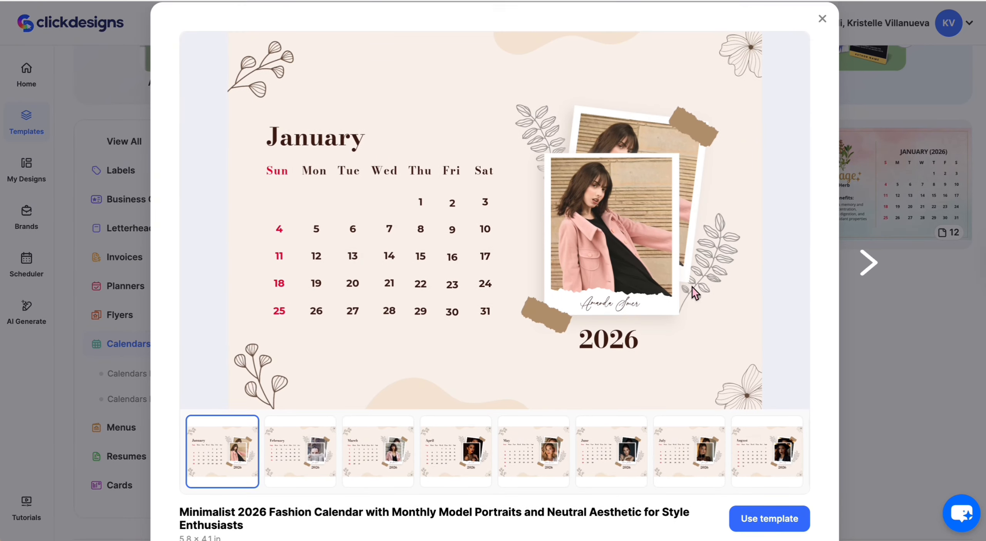
scroll(695, 293, "down", 1)
left_click(305, 396)
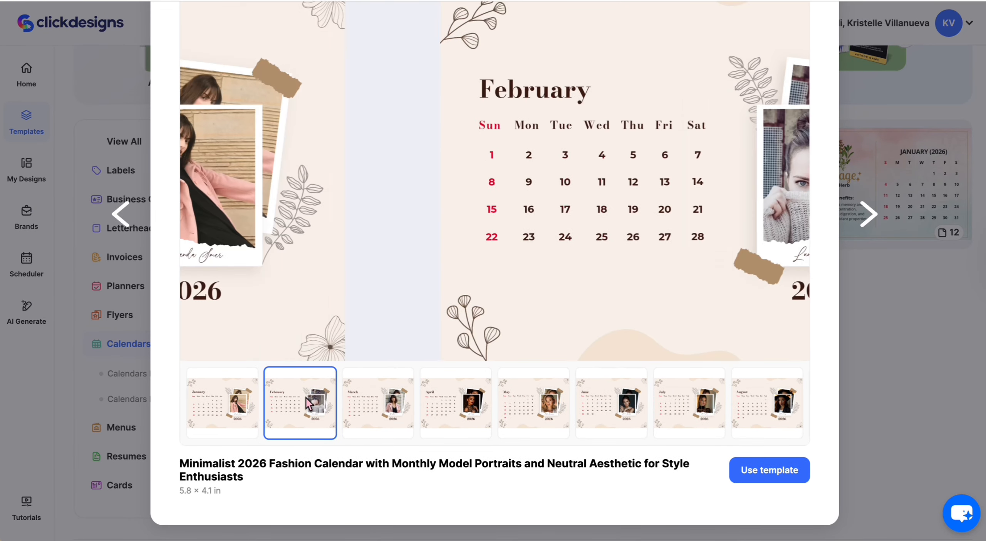
left_click(395, 412)
left_click(482, 402)
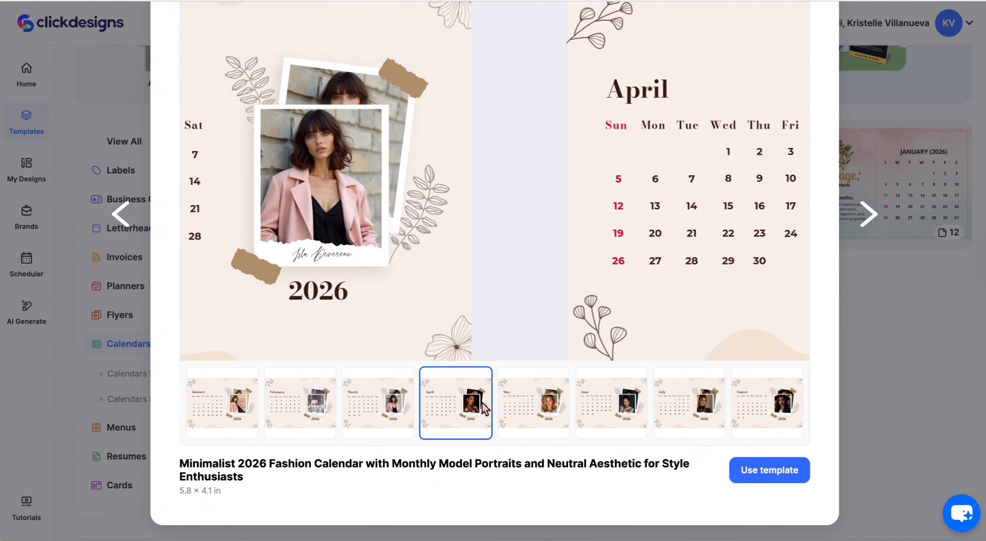
scroll(482, 402, "up", 1)
left_click(534, 420)
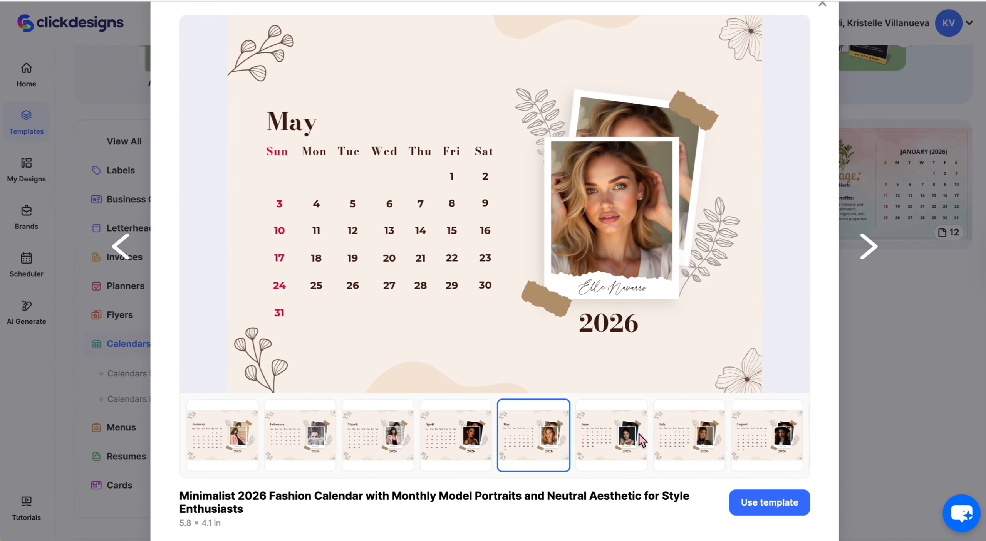
Step: Start a design from the previewed fashion calendar template and look through its monthly pages
scroll(642, 258, "down", 1)
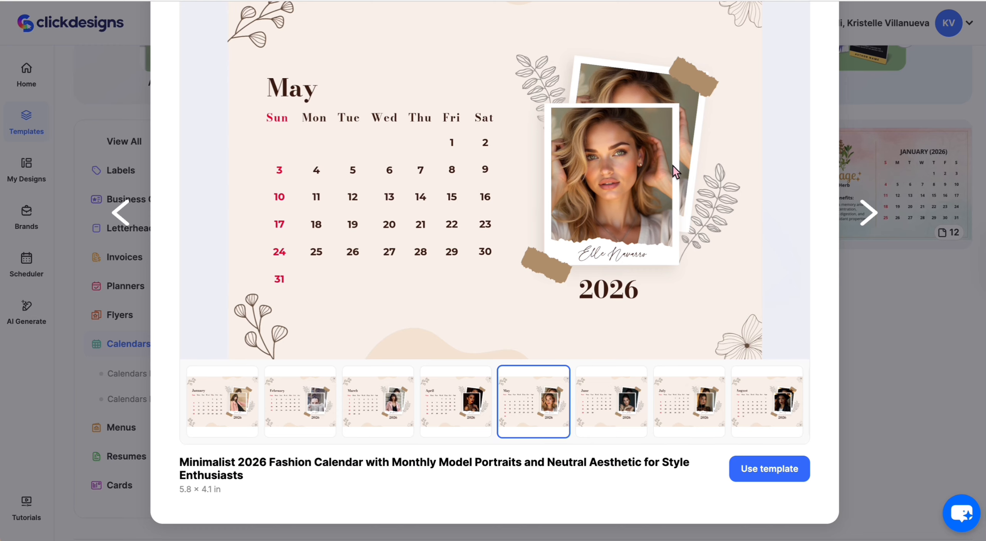
left_click(773, 472)
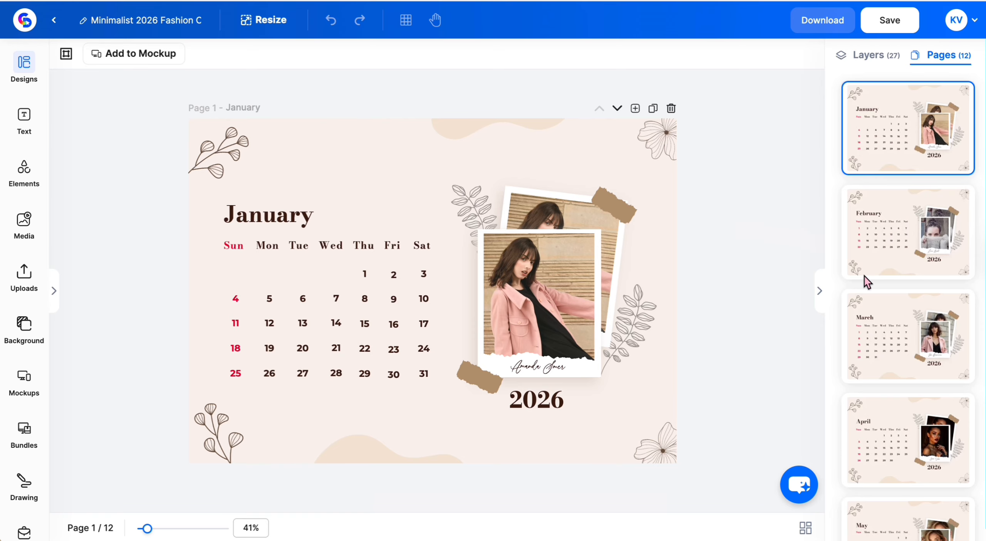
scroll(864, 276, "down", 3)
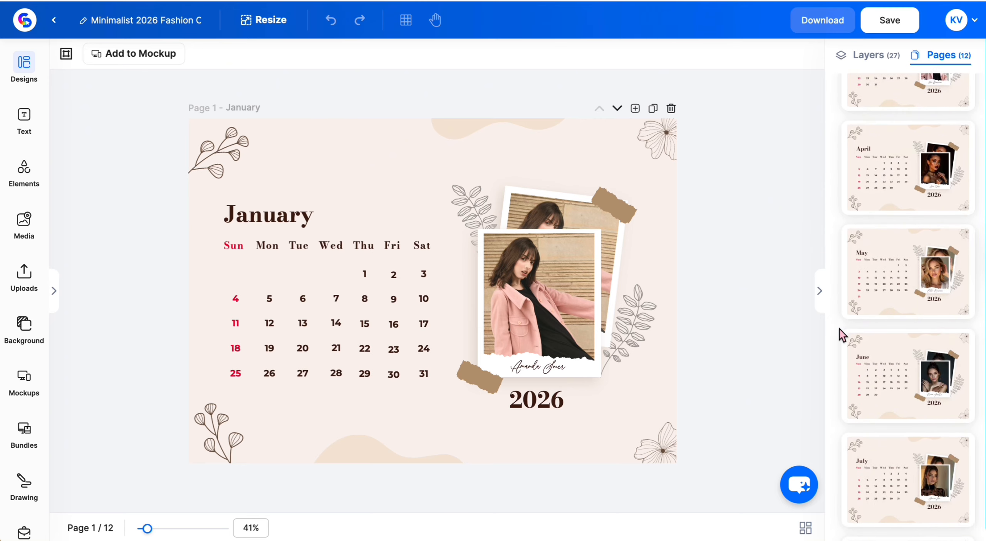
scroll(842, 339, "down", 4)
scroll(925, 348, "down", 10)
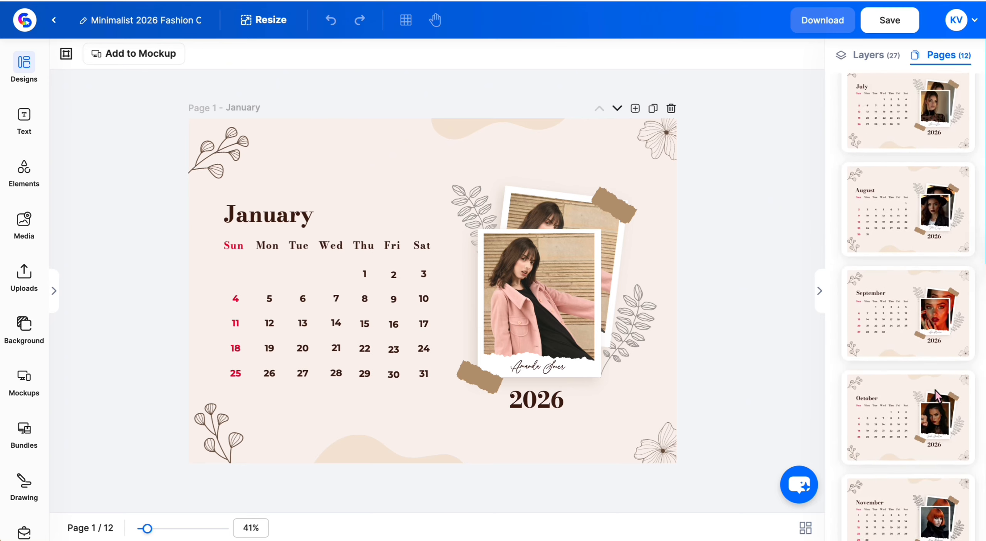
scroll(936, 395, "up", 9)
scroll(936, 396, "up", 5)
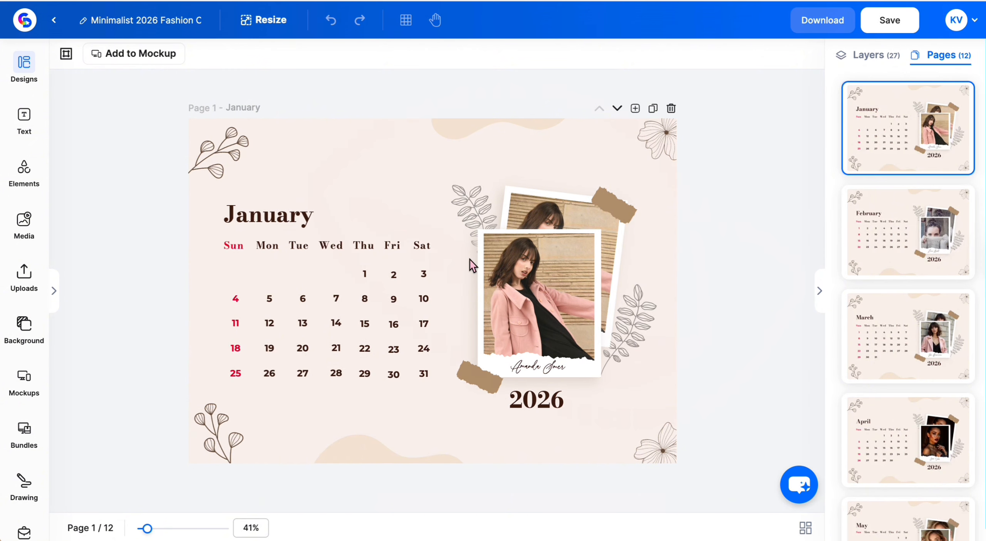
Step: Change the January page's background to light green #DCEEE2 and recolor its beige blob shapes darker green
left_click(24, 327)
left_click_drag(74, 274, 132, 274)
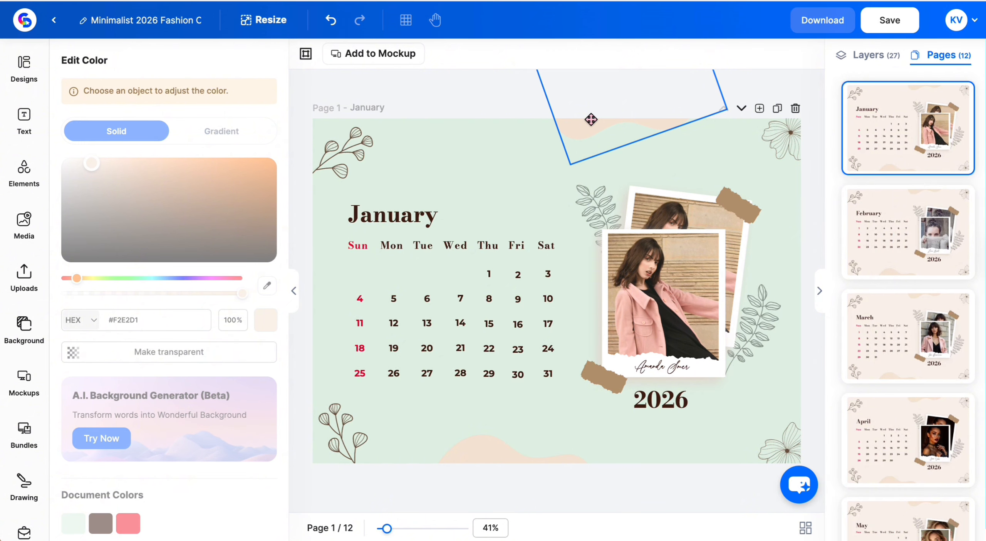
left_click(582, 122)
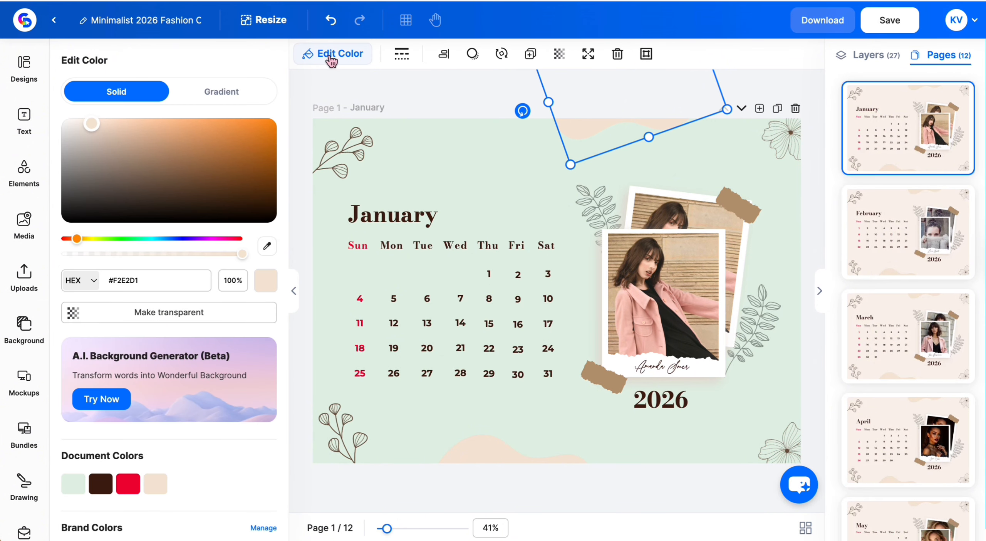
left_click(74, 484)
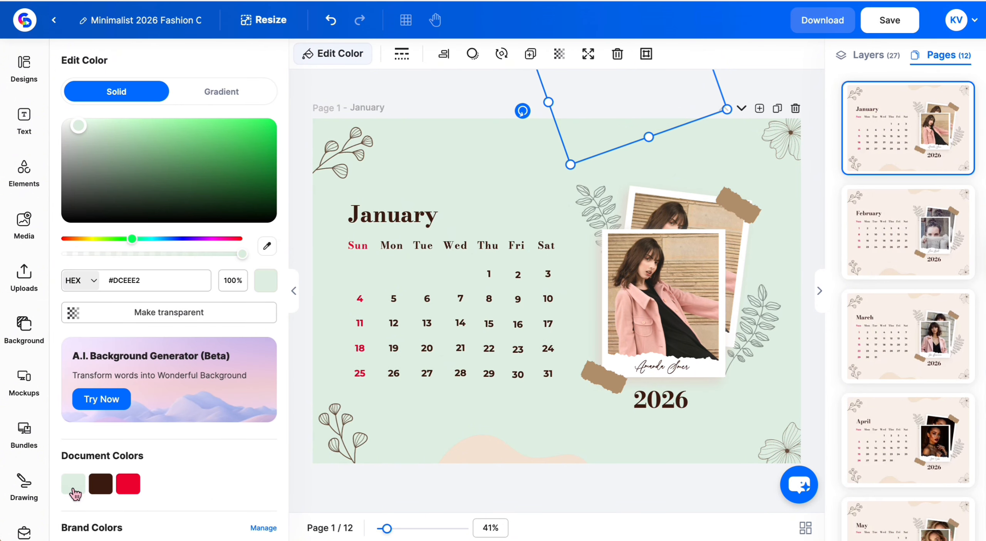
left_click_drag(208, 140, 118, 157)
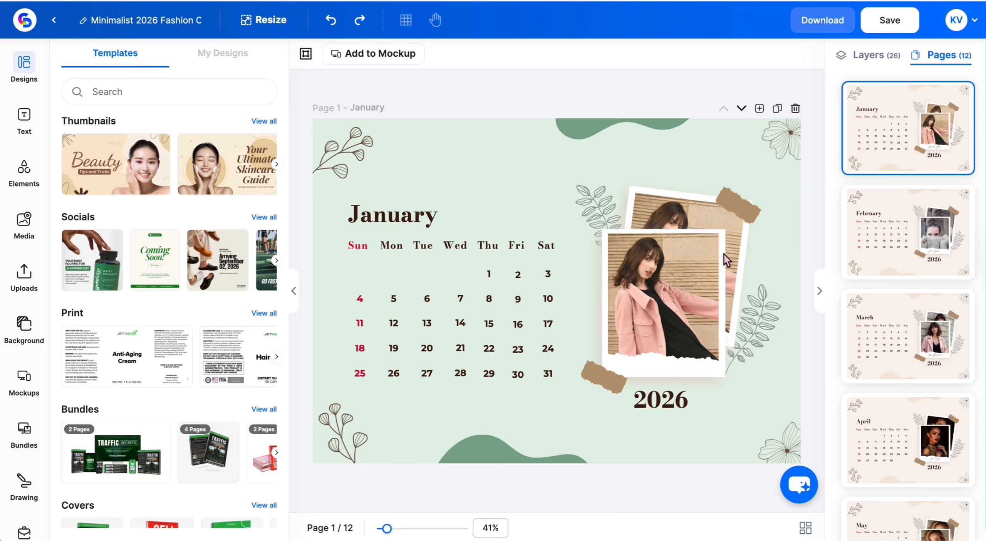
Step: Add two torn-edge picture masks from the Paper mask collection to the January page
left_click(23, 171)
left_click(236, 231)
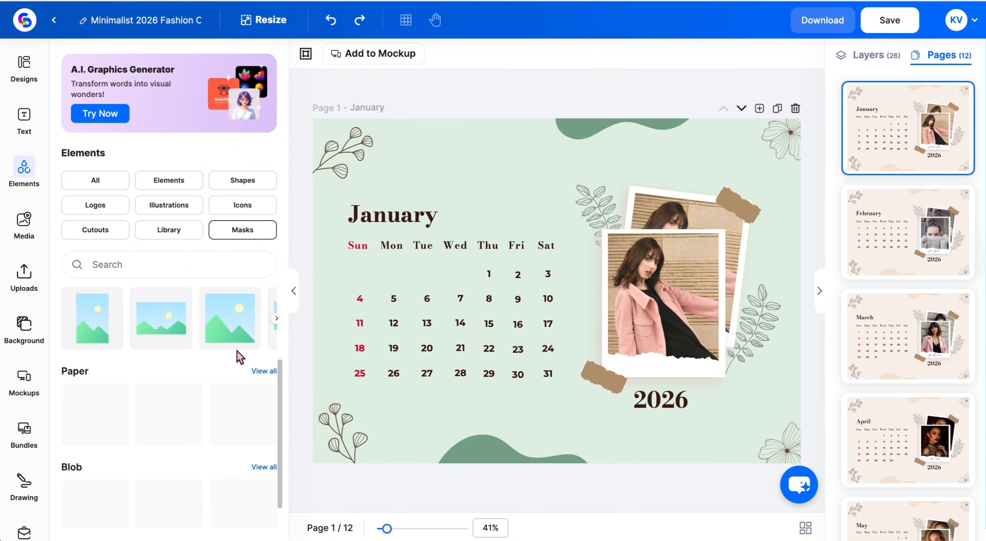
left_click(264, 373)
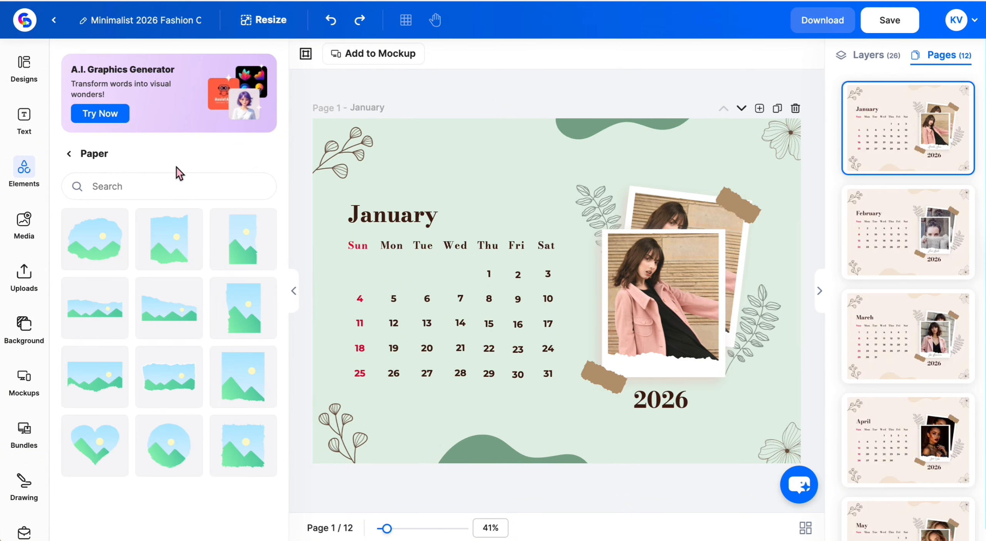
left_click(242, 384)
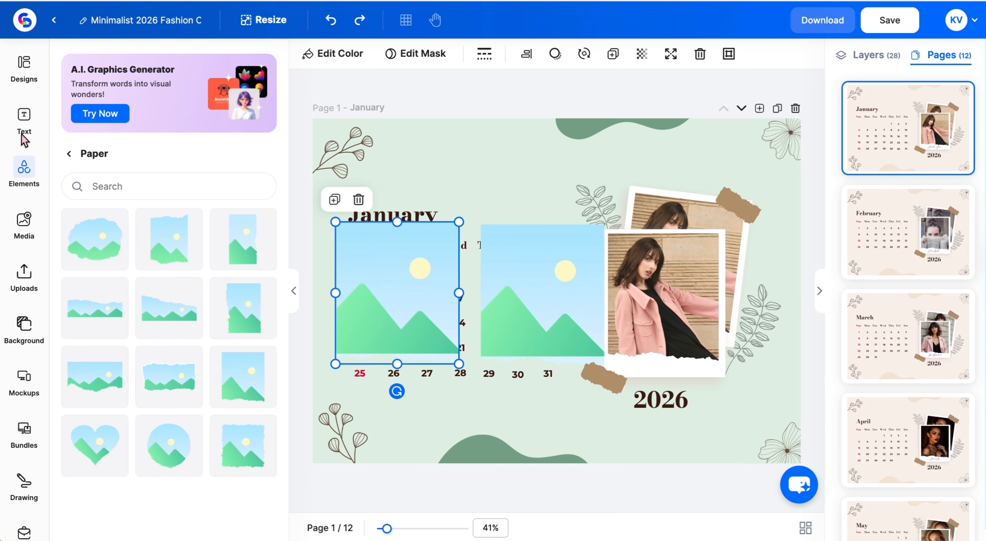
Step: Fill the mask nearest the polaroids with the tulip bouquet photo and enlarge the photo to cover the mask
left_click(24, 225)
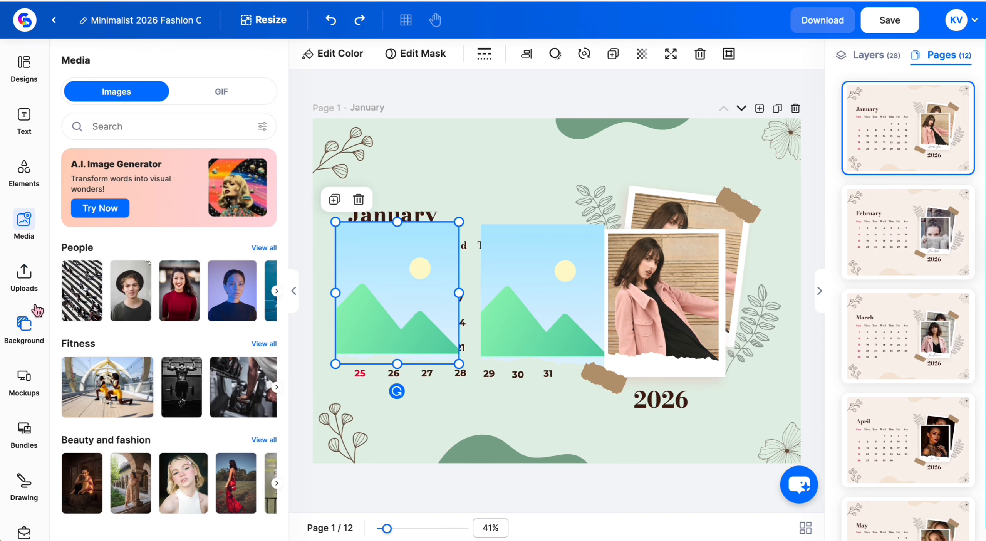
left_click(24, 275)
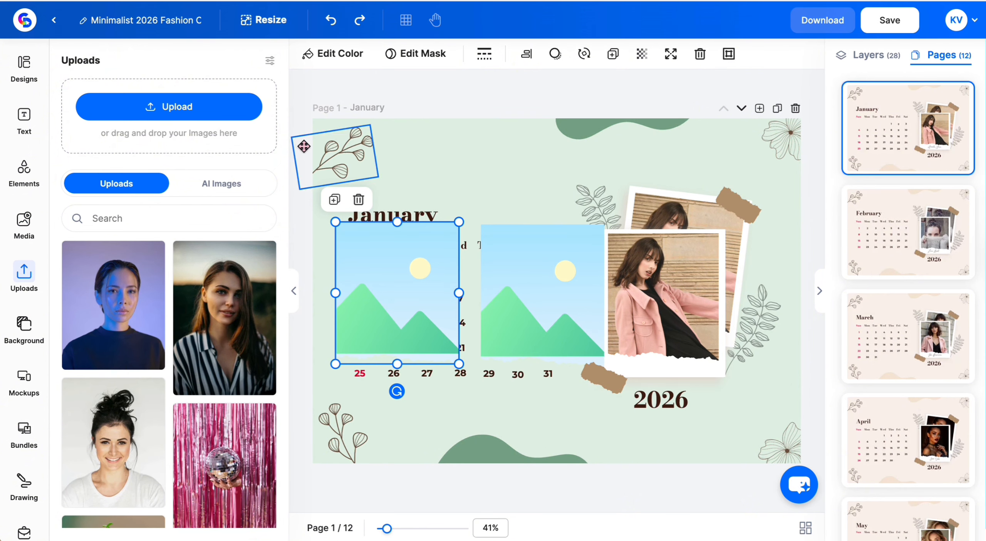
left_click(24, 224)
left_click(171, 126)
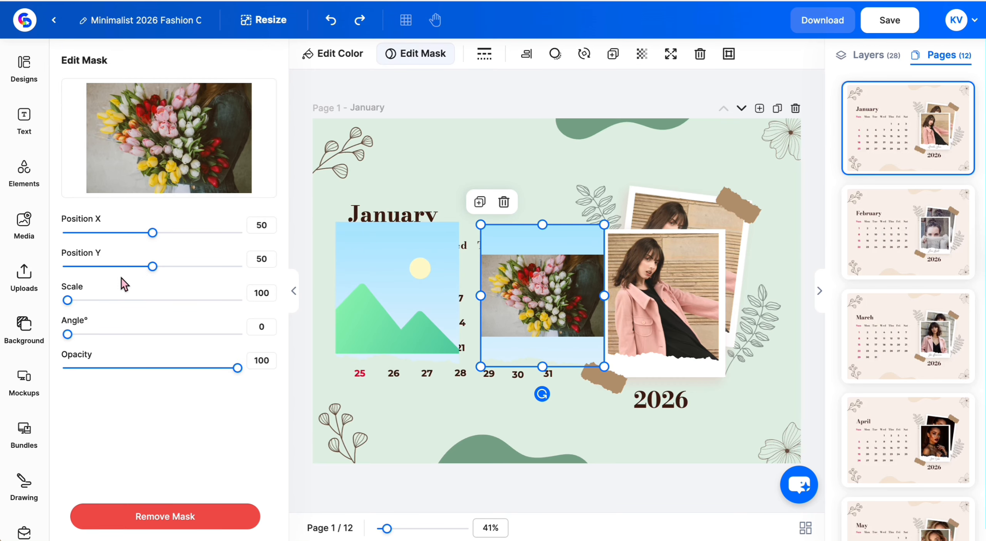
left_click_drag(67, 300, 208, 319)
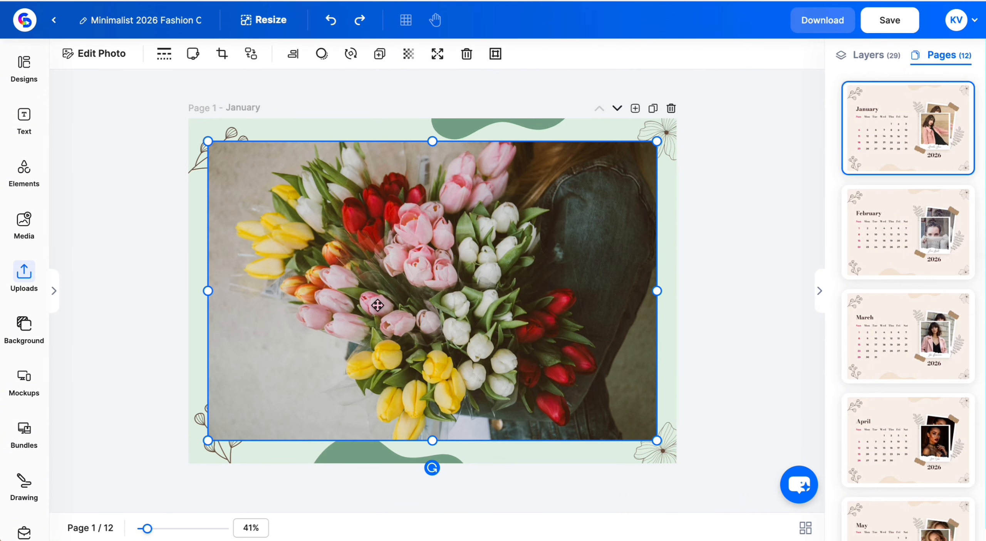
Step: Place the tulip bouquet photo in the other paper mask and set its scale within the mask to 186
left_click_drag(563, 277, 246, 283)
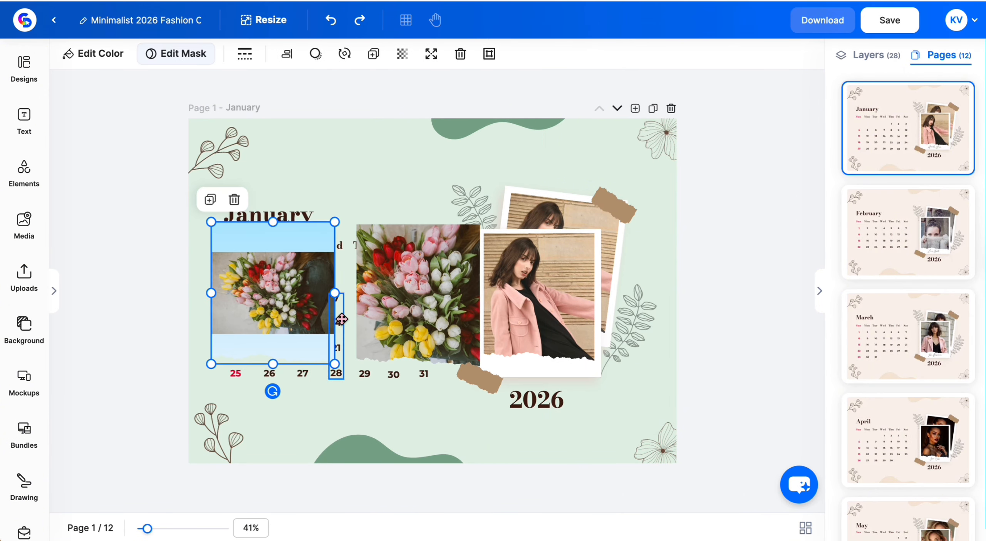
left_click(176, 53)
left_click_drag(68, 300, 214, 301)
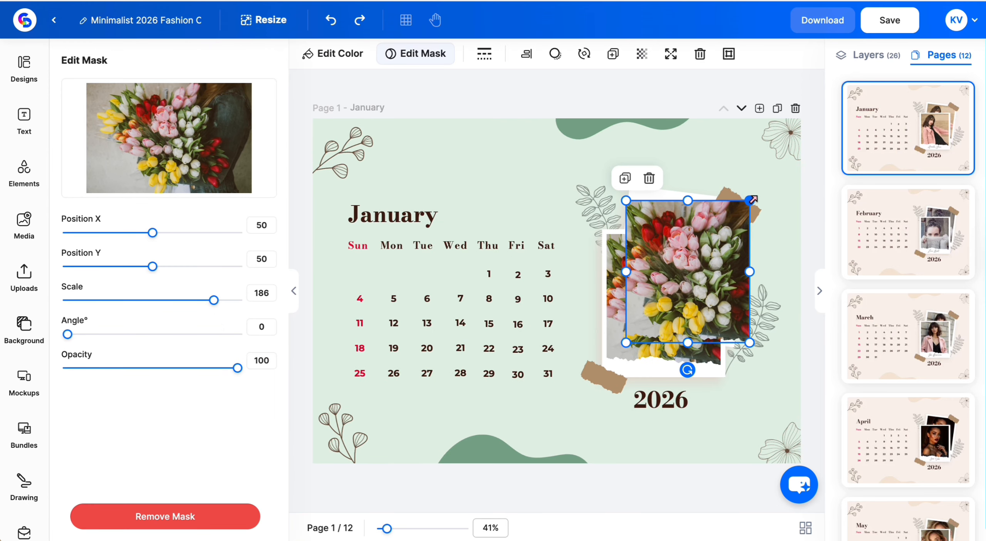
Step: Shrink, tilt and reposition the second tulip picture to fit the rear polaroid frame
left_click_drag(750, 199, 711, 217)
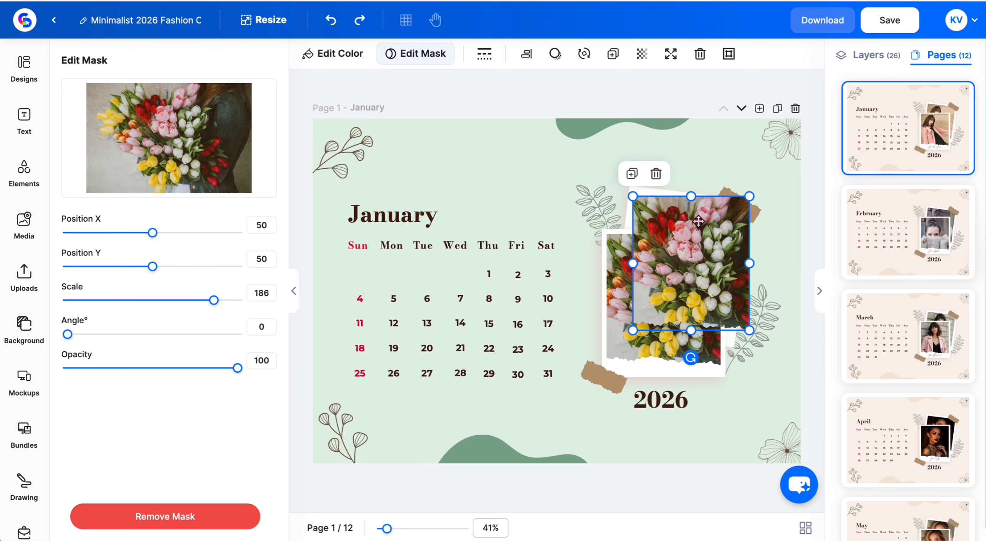
left_click_drag(689, 357, 676, 356)
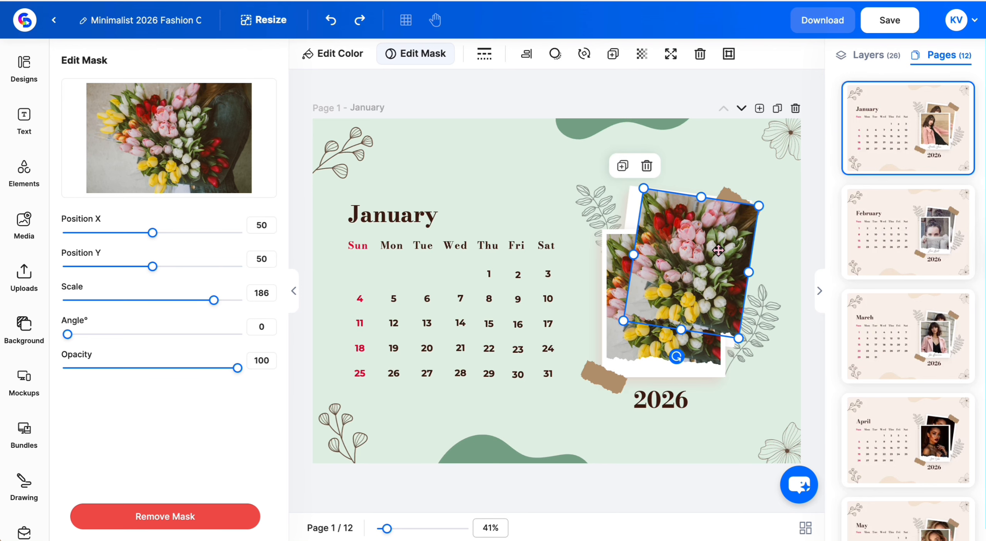
left_click_drag(716, 250, 704, 251)
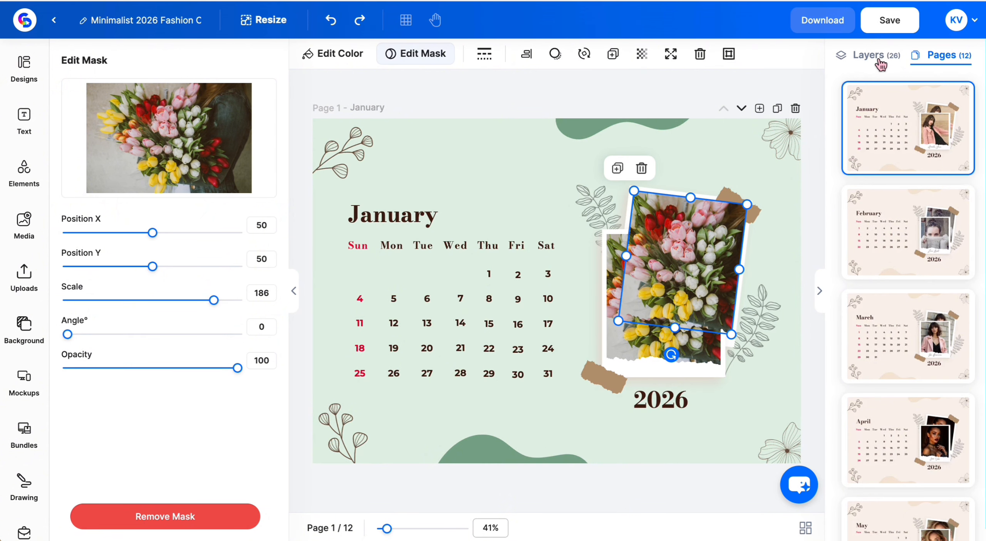
Step: Move the tilted tulip picture down the layer stack so it sits behind the front polaroid frame and beneath its paper tape
left_click(878, 54)
left_click(864, 131)
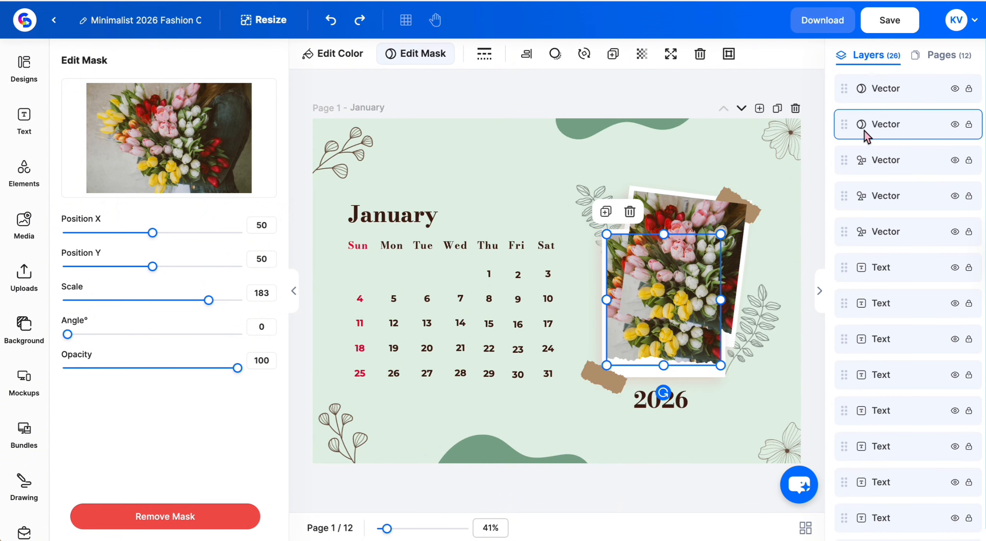
left_click(879, 94)
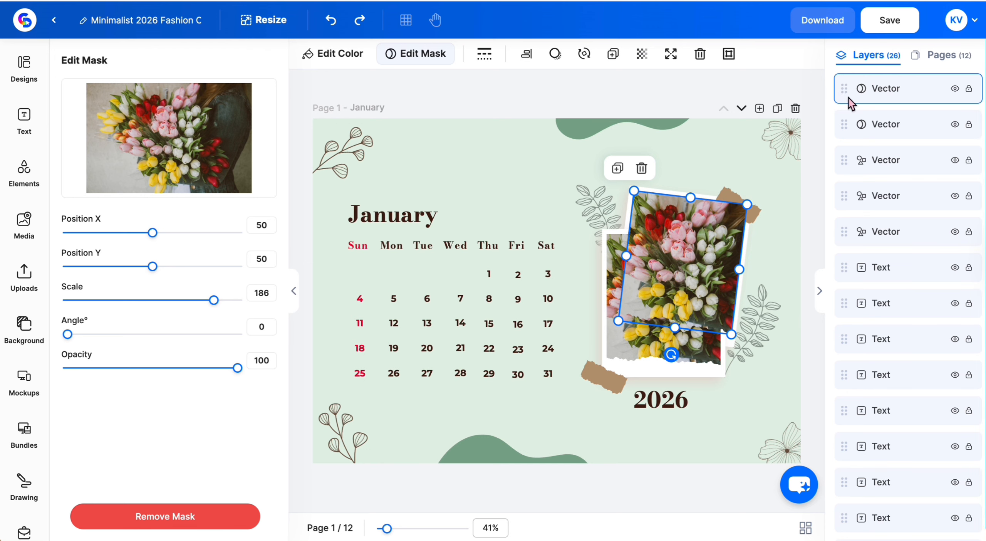
left_click_drag(845, 92, 862, 482)
scroll(874, 396, "down", 3)
left_click_drag(845, 351, 852, 453)
scroll(851, 453, "down", 2)
left_click_drag(847, 346, 847, 418)
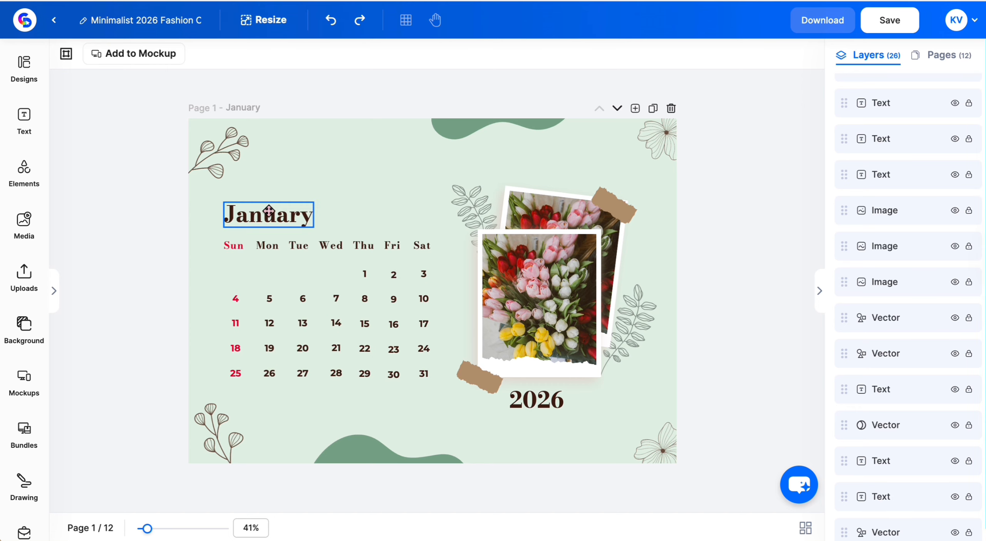
left_click(280, 212)
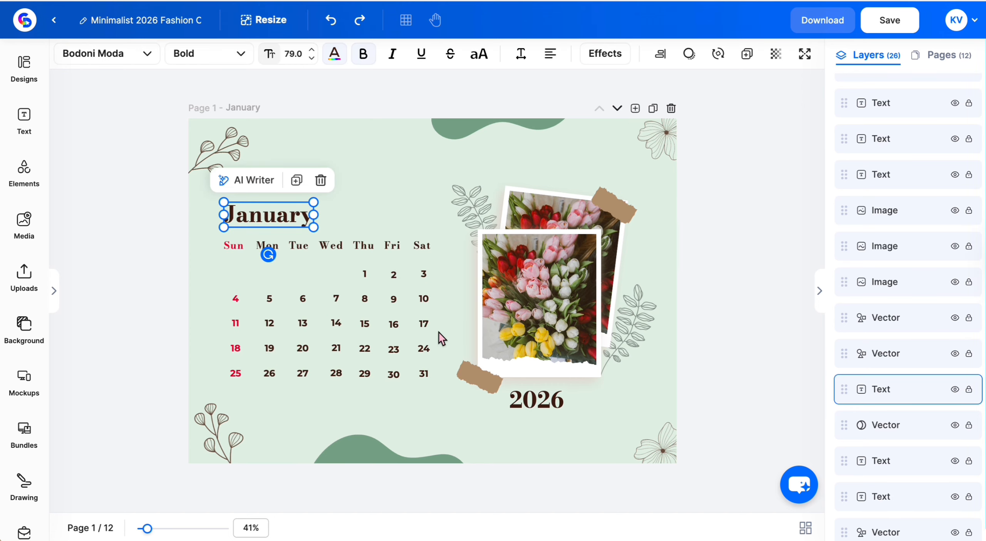
left_click(34, 117)
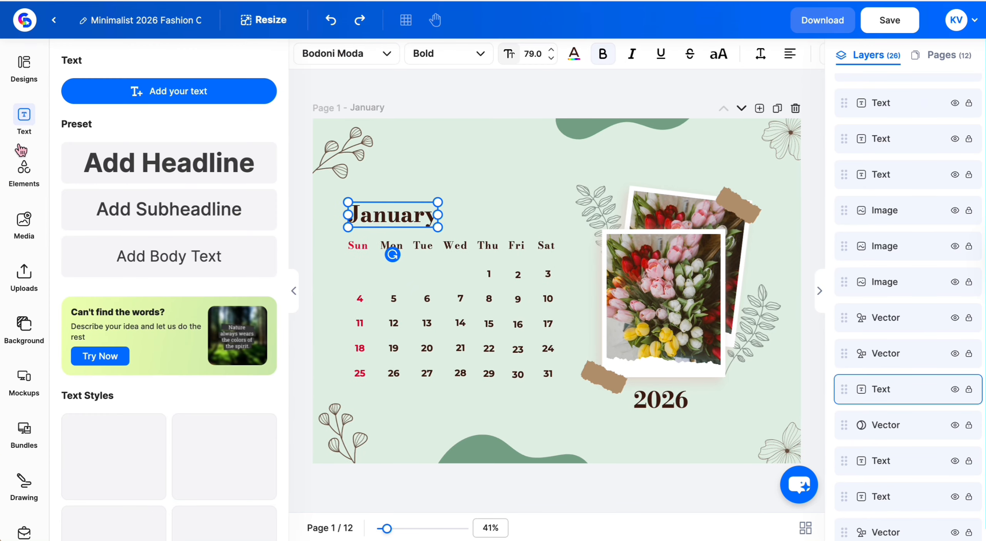
scroll(181, 200, "down", 2)
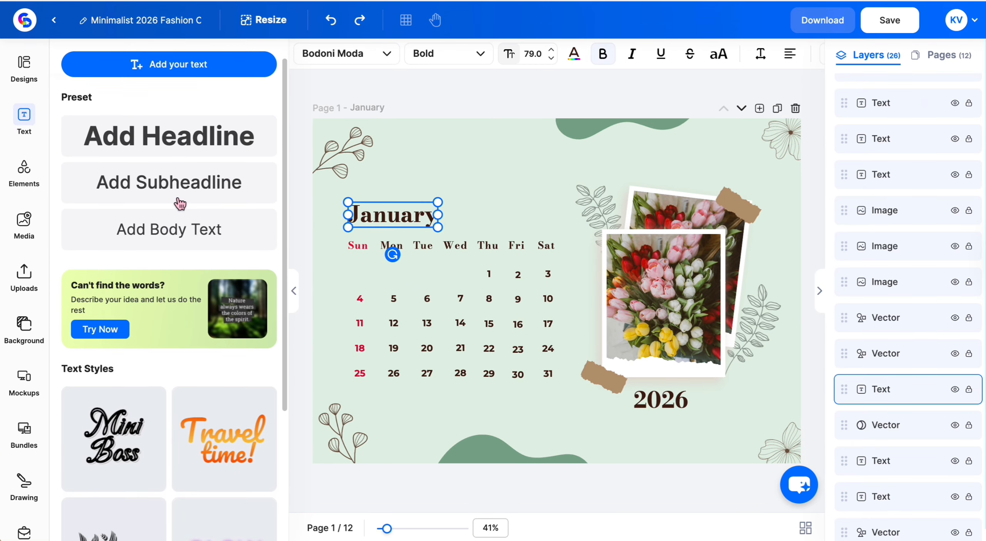
scroll(177, 204, "up", 2)
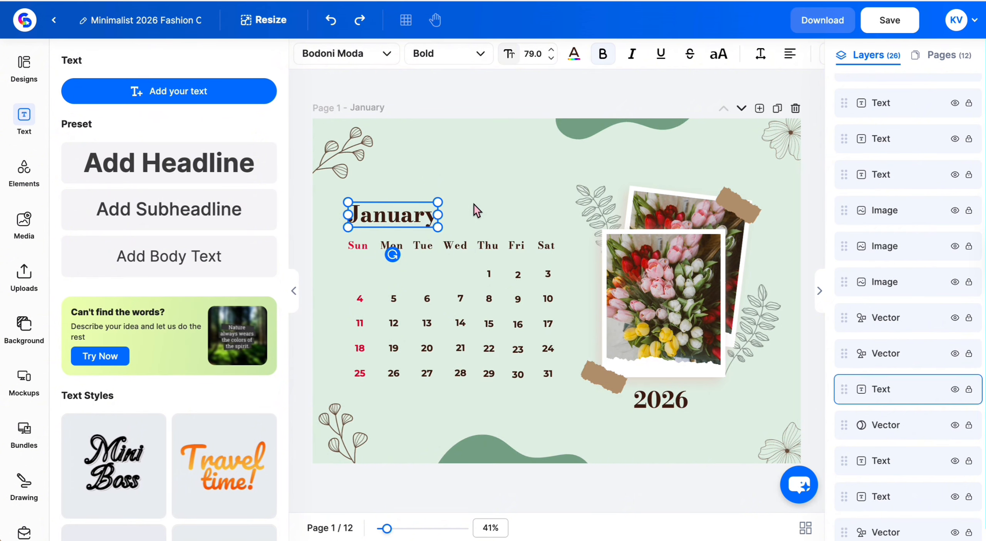
left_click(316, 278)
Step: Change the January heading's font to Fairytale and make it bold
left_click(271, 215)
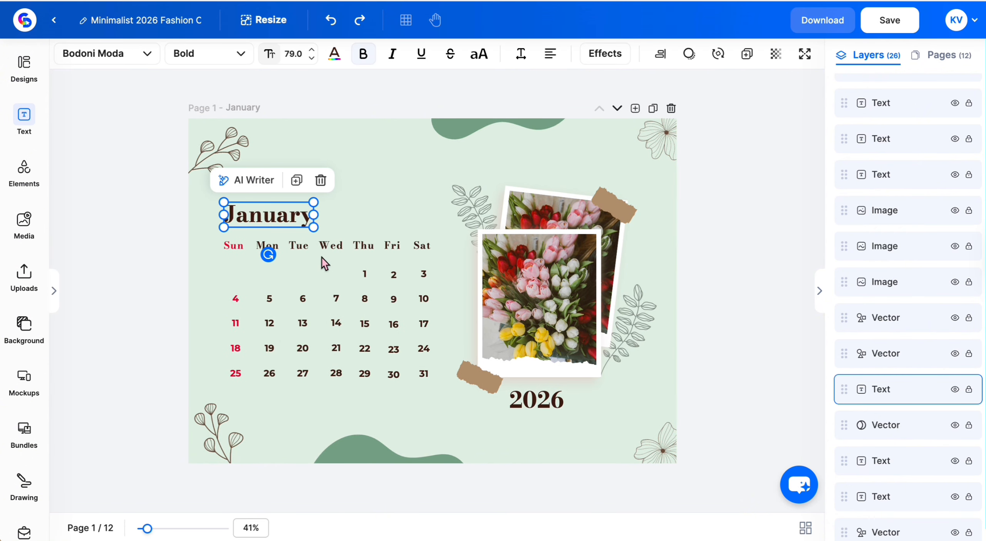
left_click(135, 61)
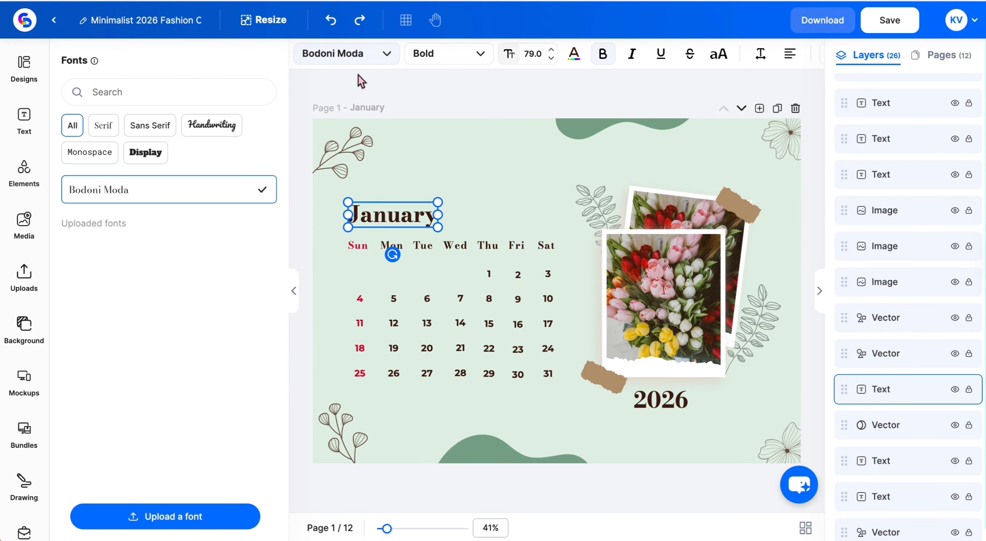
scroll(231, 308, "down", 5)
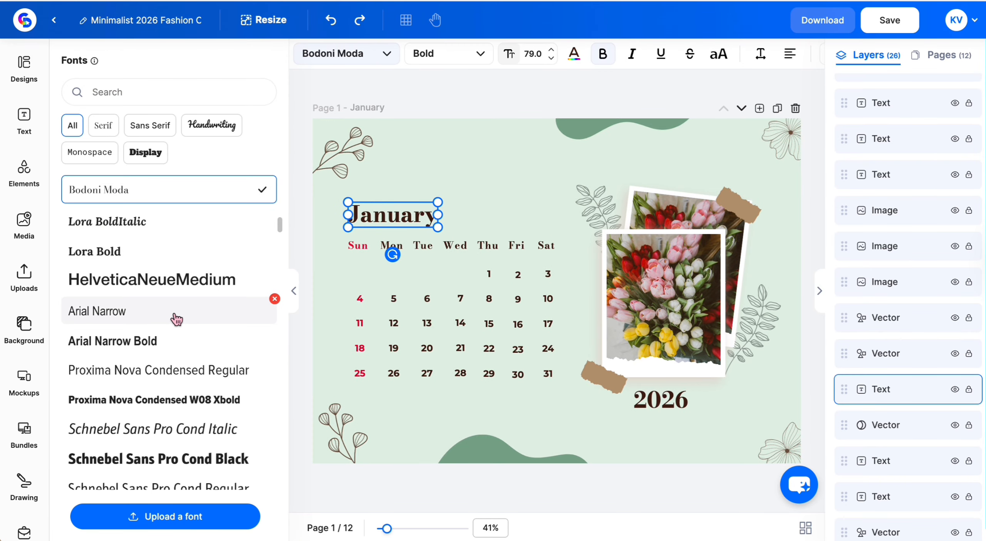
scroll(176, 315, "up", 2)
scroll(176, 385, "down", 2)
scroll(176, 385, "down", 9)
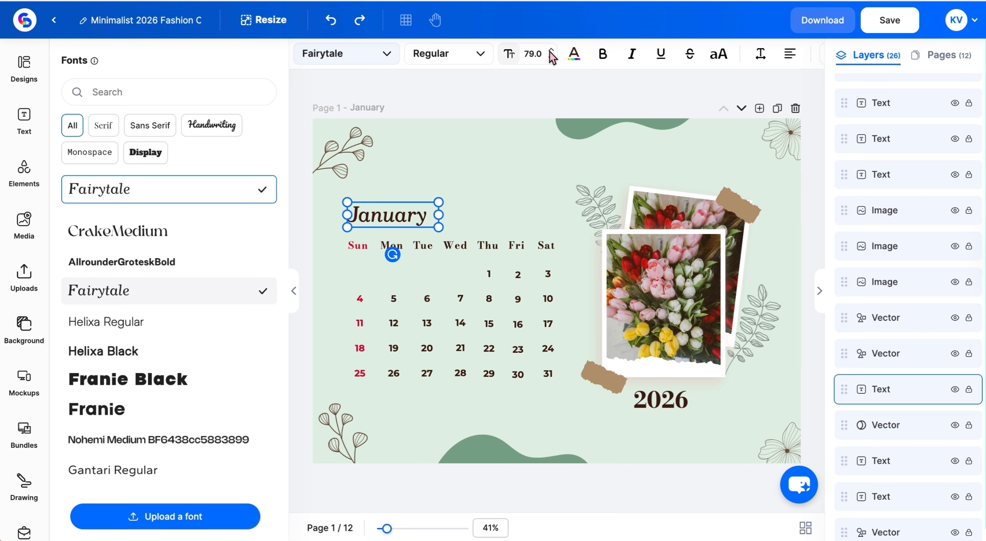
left_click(603, 54)
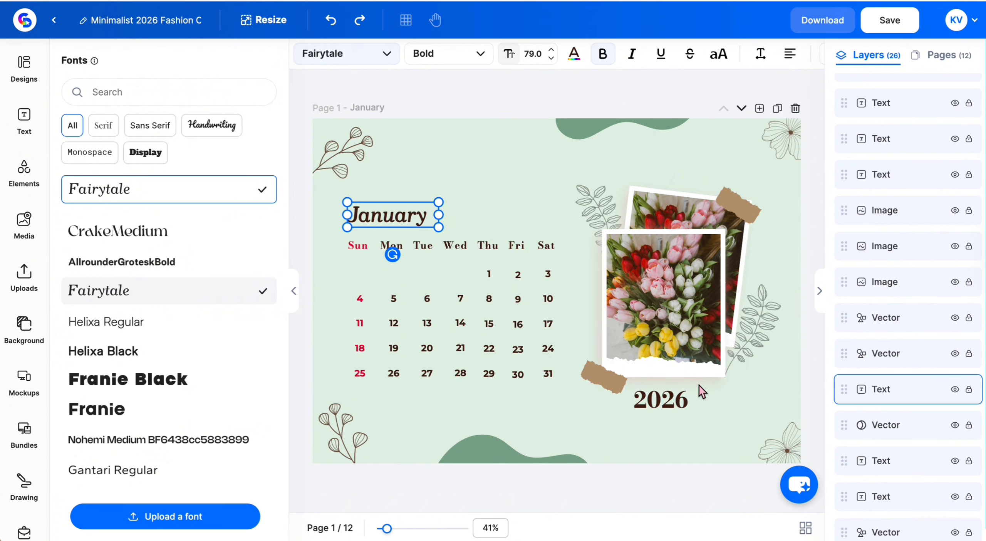
Step: Set the 2026 text in the Fairytale font and align it to the center
left_click(674, 400)
left_click(187, 289)
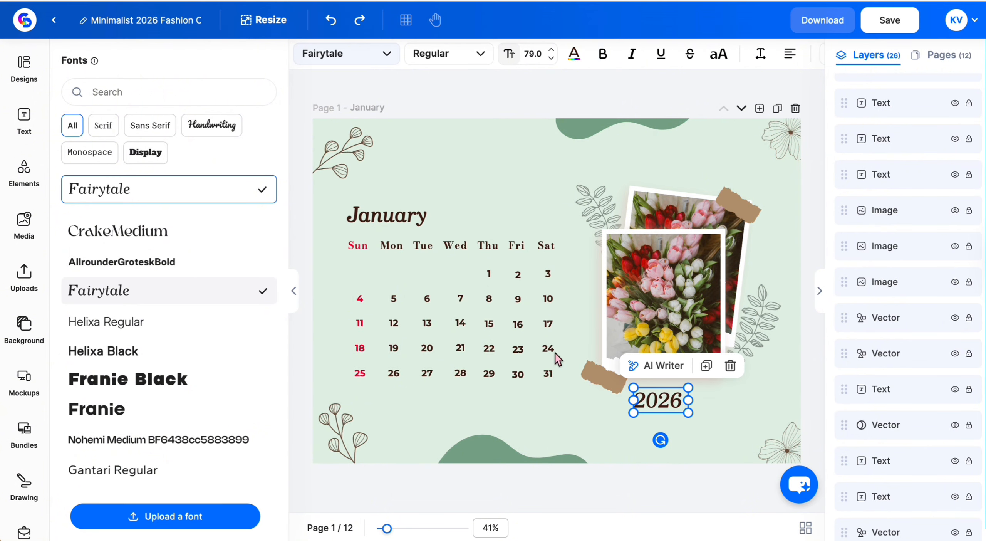
left_click(789, 53)
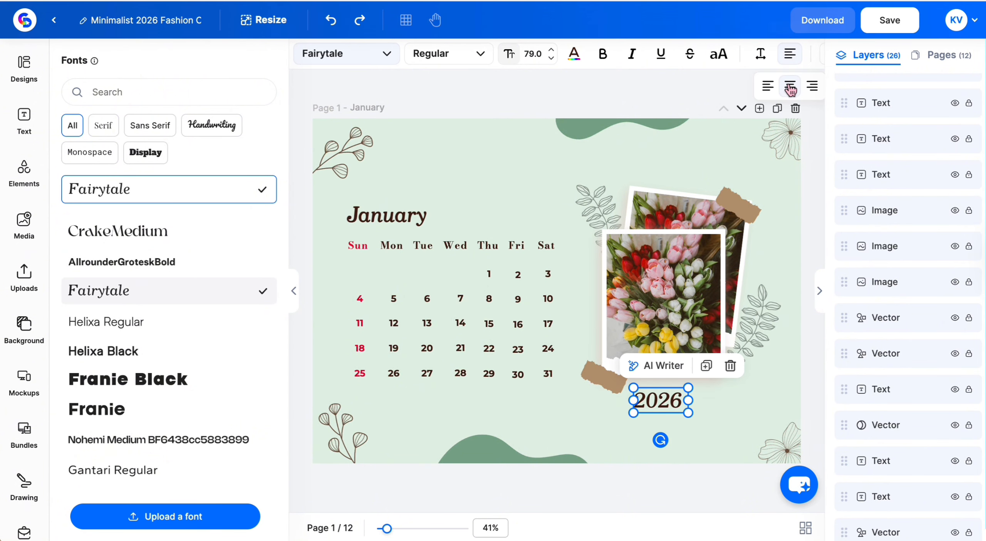
left_click(789, 85)
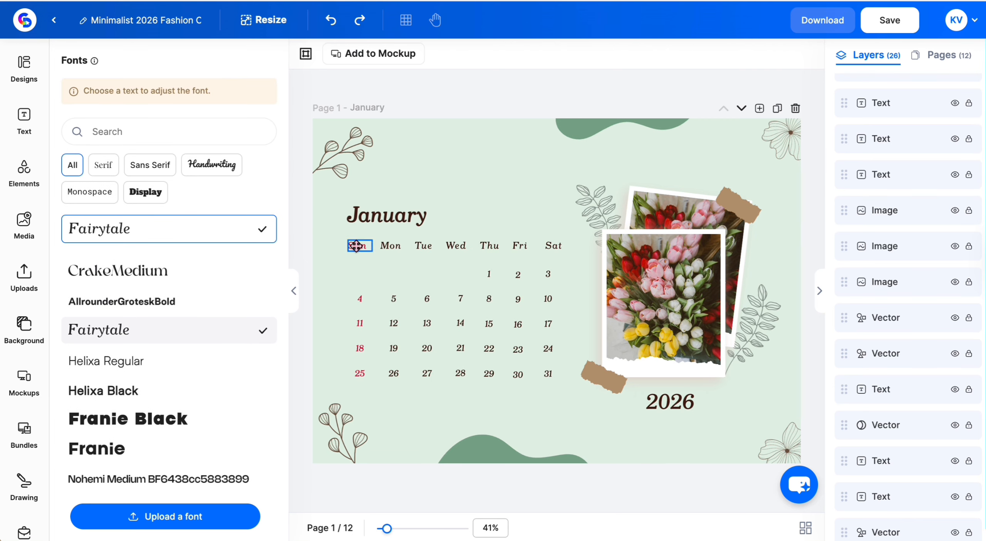
Step: Recolor the Sun weekday label with the document green #749F82, adjusted to a darker shade
left_click(360, 245)
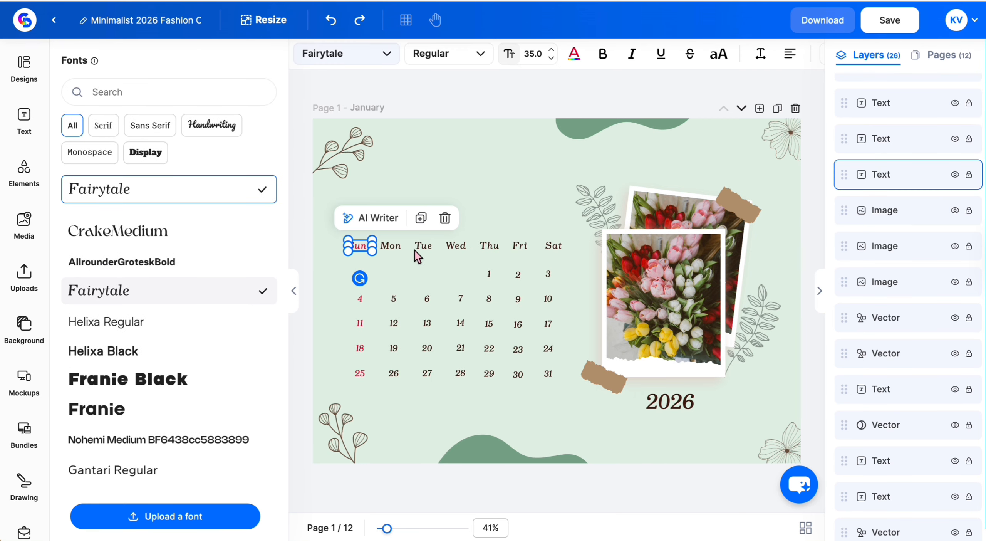
left_click(576, 58)
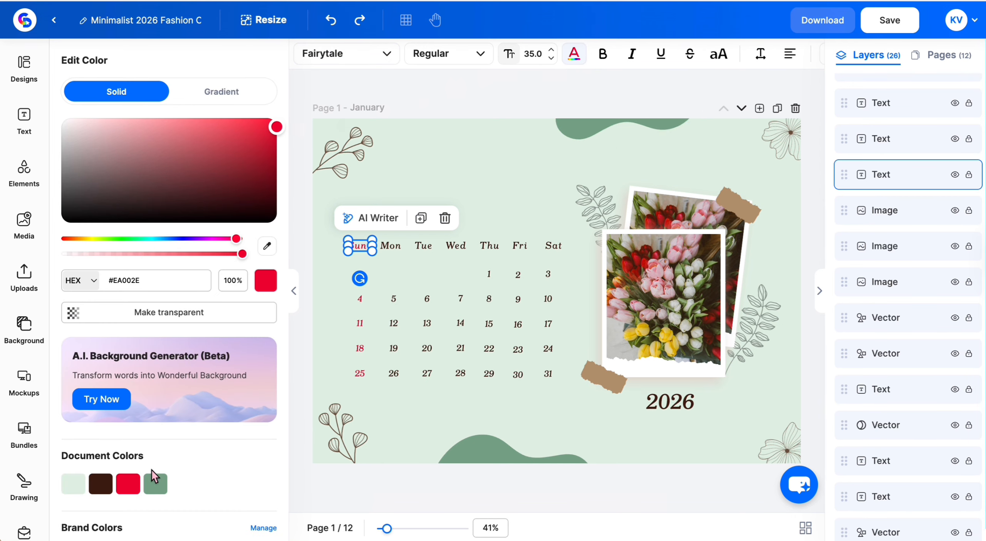
left_click(156, 487)
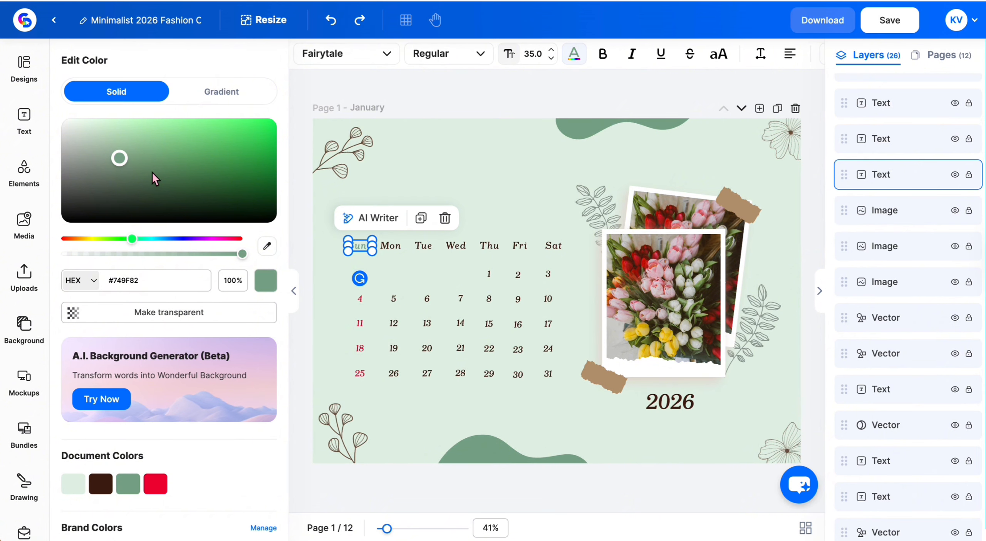
left_click(159, 183)
left_click(293, 291)
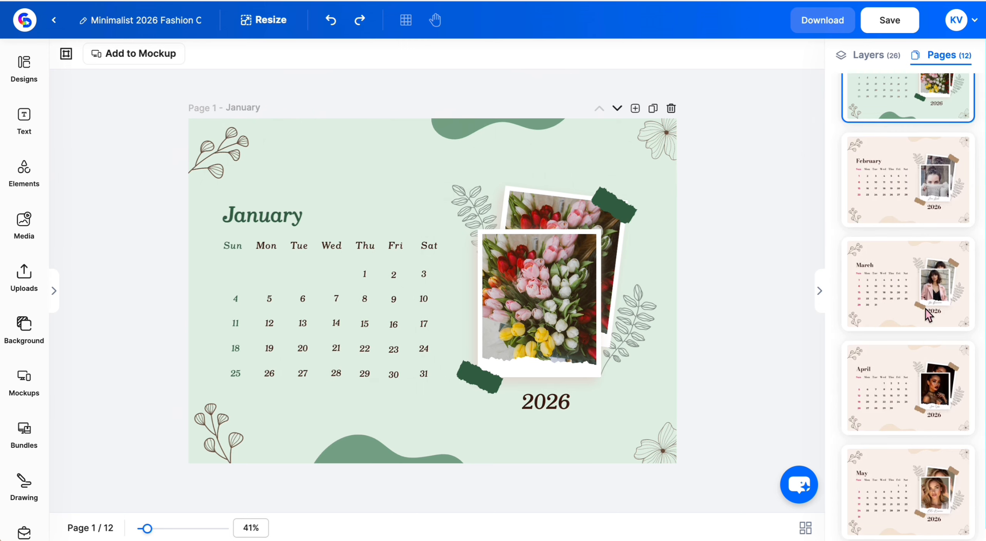
Step: Browse the calendar's month pages and open the February page
scroll(901, 190, "down", 2)
scroll(918, 302, "down", 5)
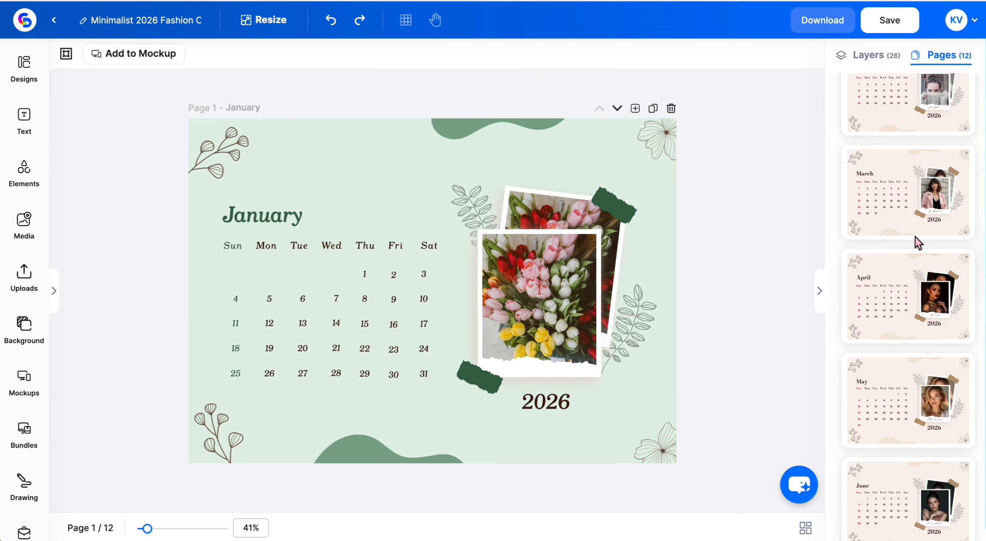
scroll(922, 324, "down", 3)
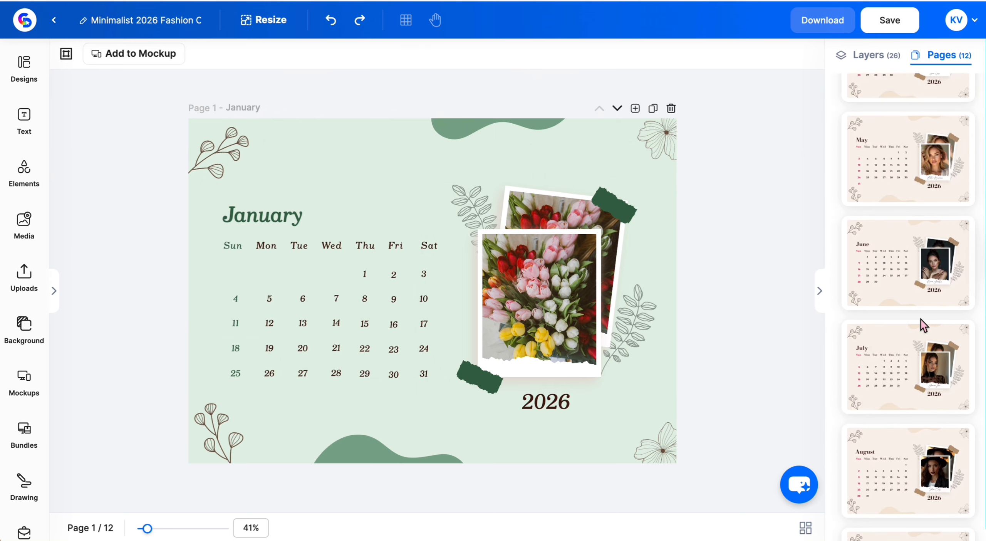
scroll(923, 324, "up", 10)
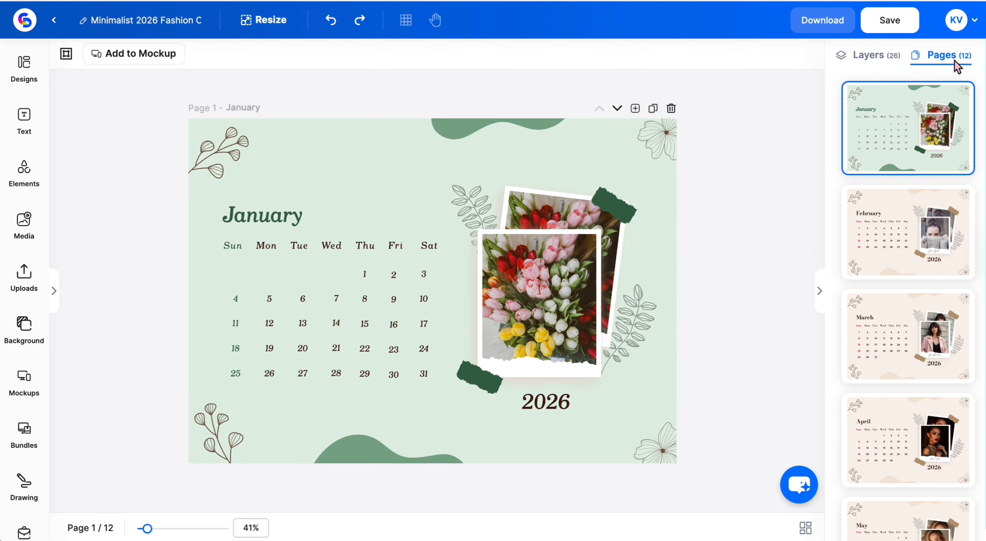
left_click(879, 222)
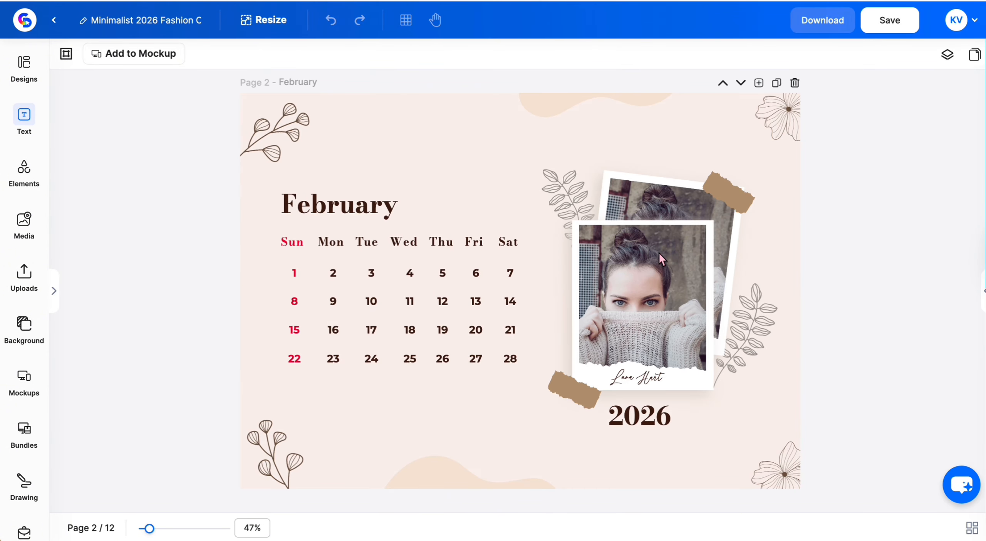
Step: Look through the page thumbnails to identify the months that still have the original template design
left_click(974, 55)
scroll(954, 292, "down", 5)
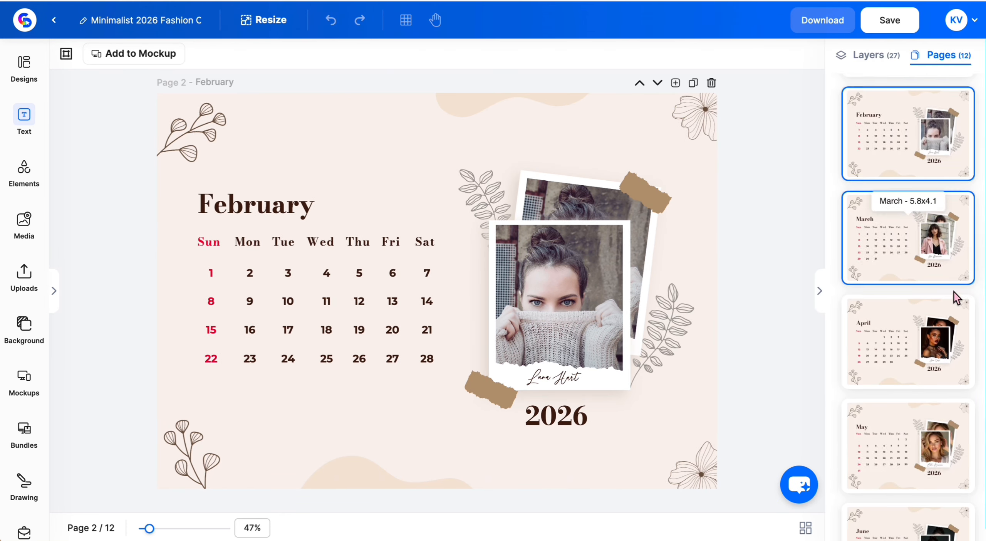
scroll(953, 291, "up", 5)
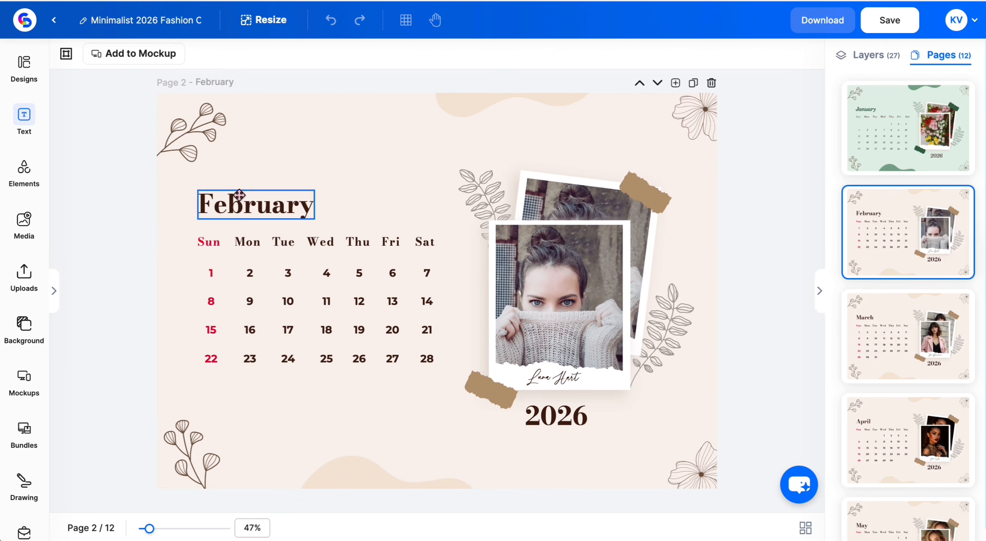
scroll(886, 354, "down", 1)
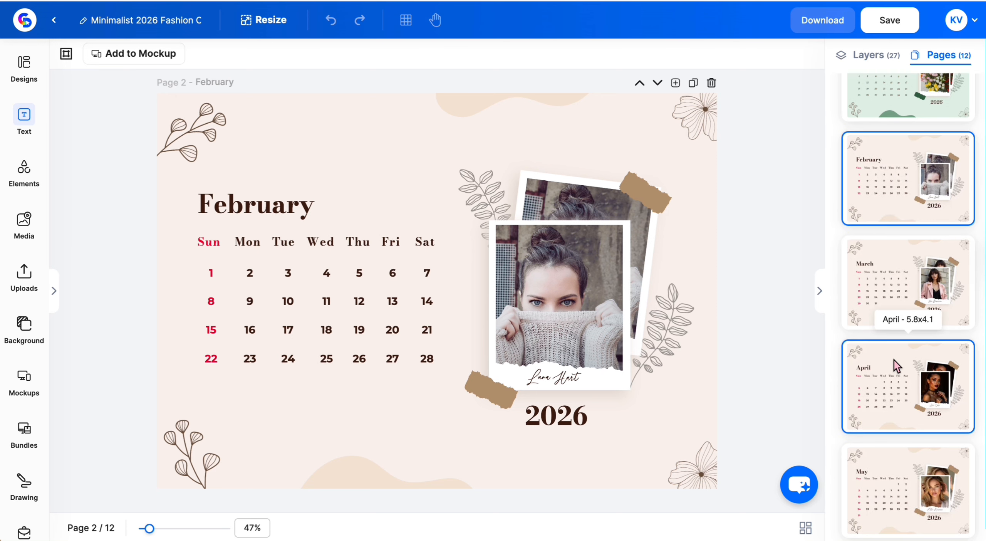
scroll(890, 436, "up", 1)
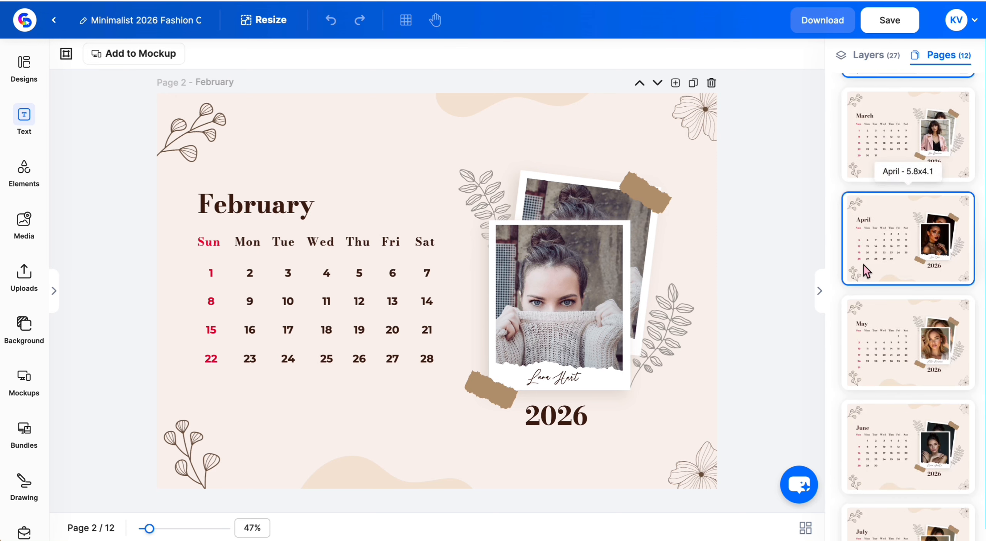
scroll(886, 329, "down", 10)
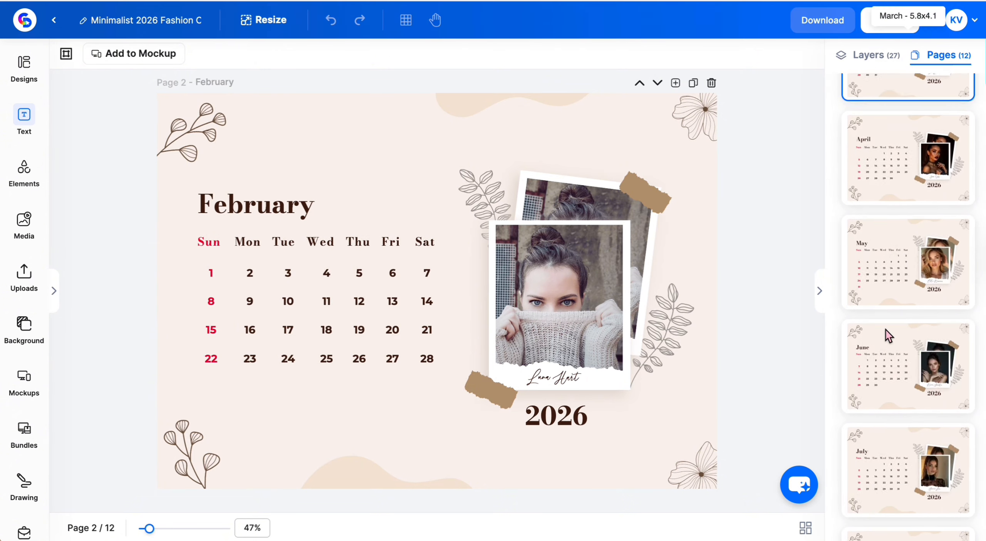
scroll(886, 330, "up", 10)
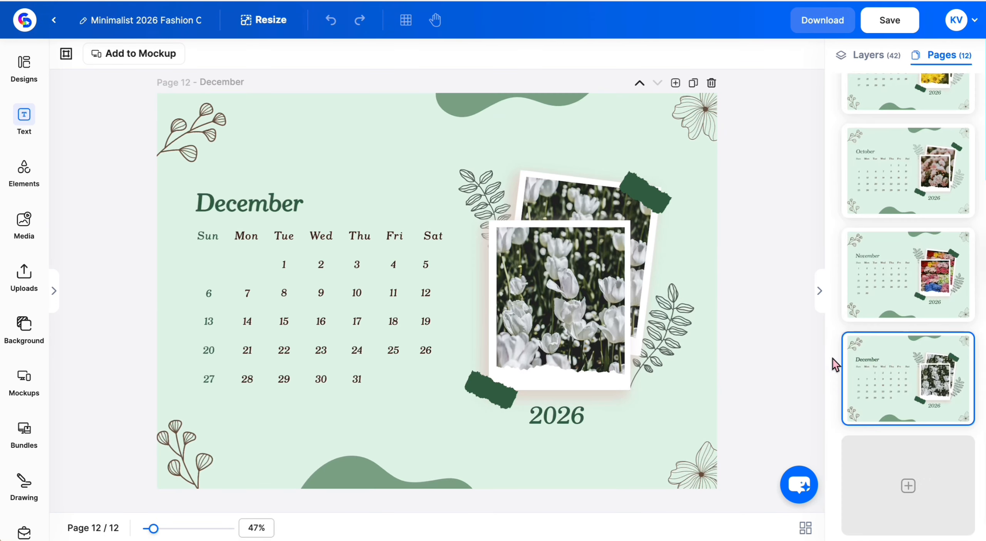
Step: Check the restyled month pages from December back to the start of the year for a consistent design
scroll(881, 352, "up", 10)
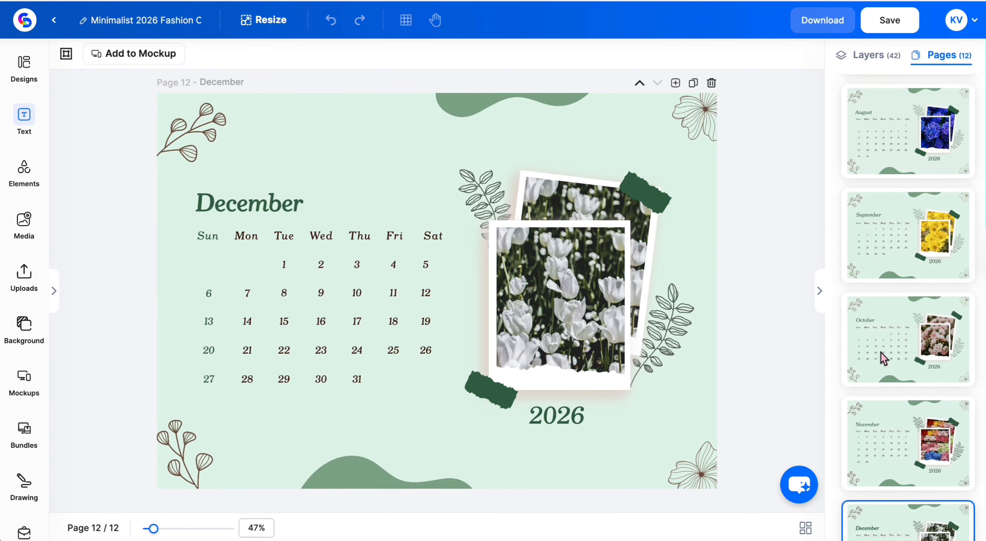
scroll(881, 353, "up", 10)
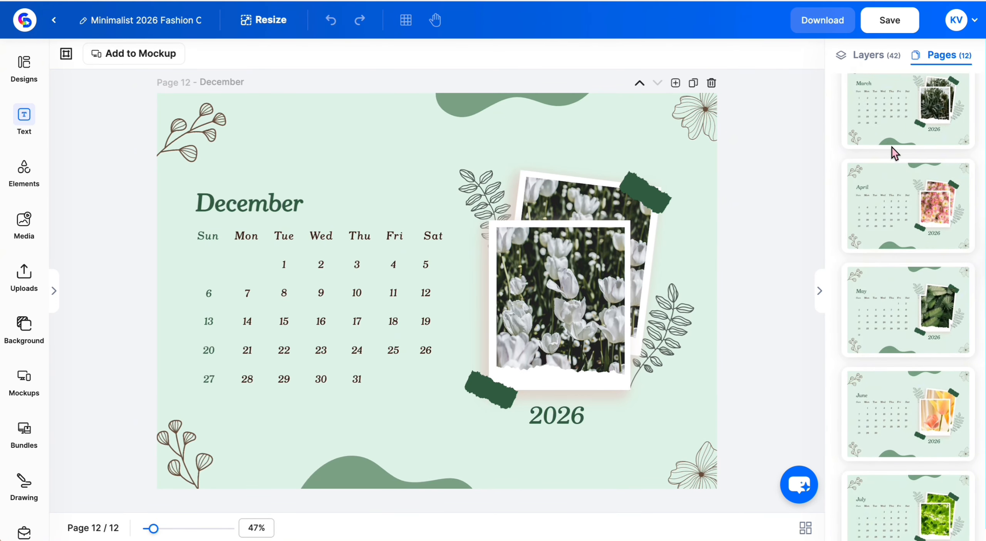
scroll(892, 148, "up", 1)
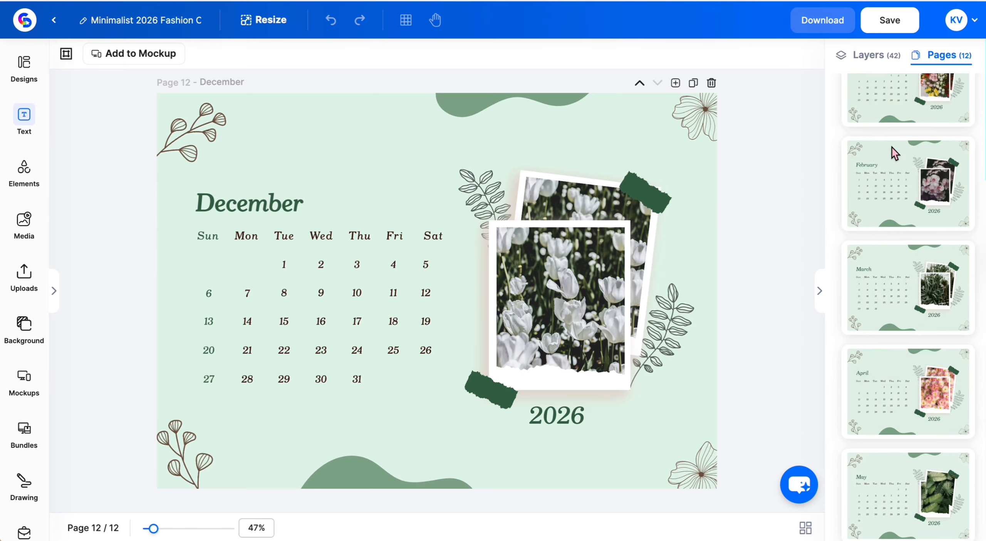
Step: Save the finished calendar design and look over its month page thumbnails
left_click(897, 28)
scroll(964, 182, "down", 15)
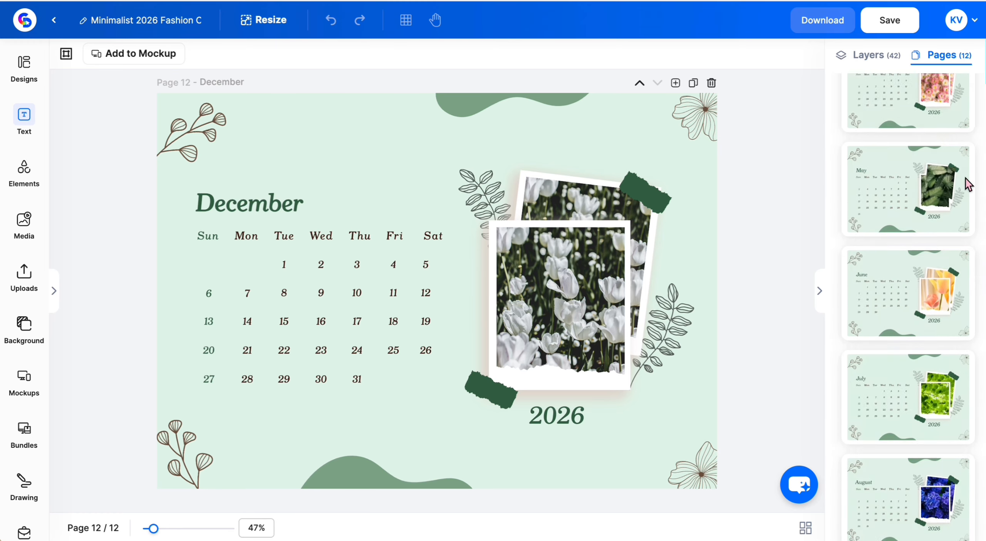
scroll(882, 187, "up", 15)
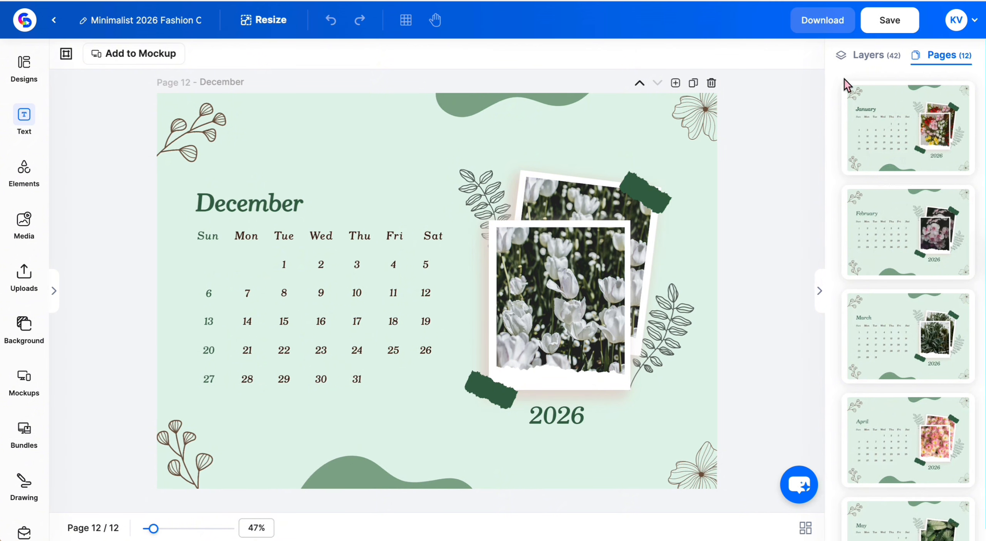
Step: Set the download to all pages (1-12) and review the DPI, quality, folder and watermark options before closing the download settings
left_click(809, 26)
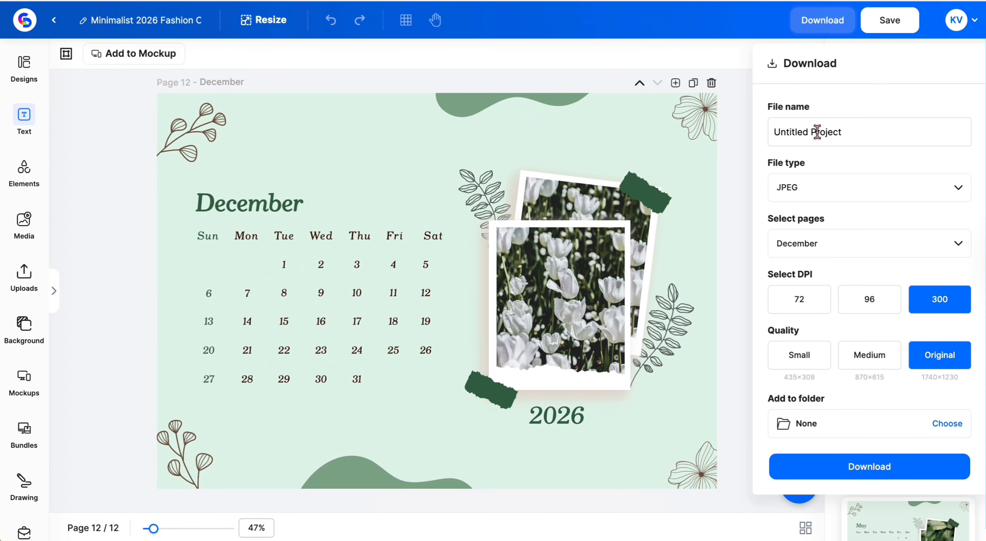
left_click(824, 196)
left_click(826, 199)
left_click(822, 250)
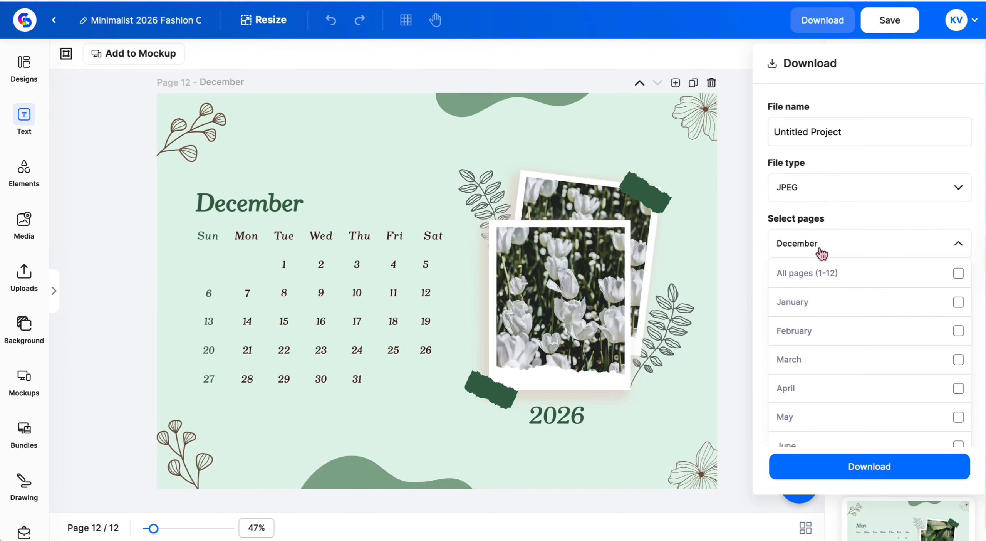
left_click(851, 273)
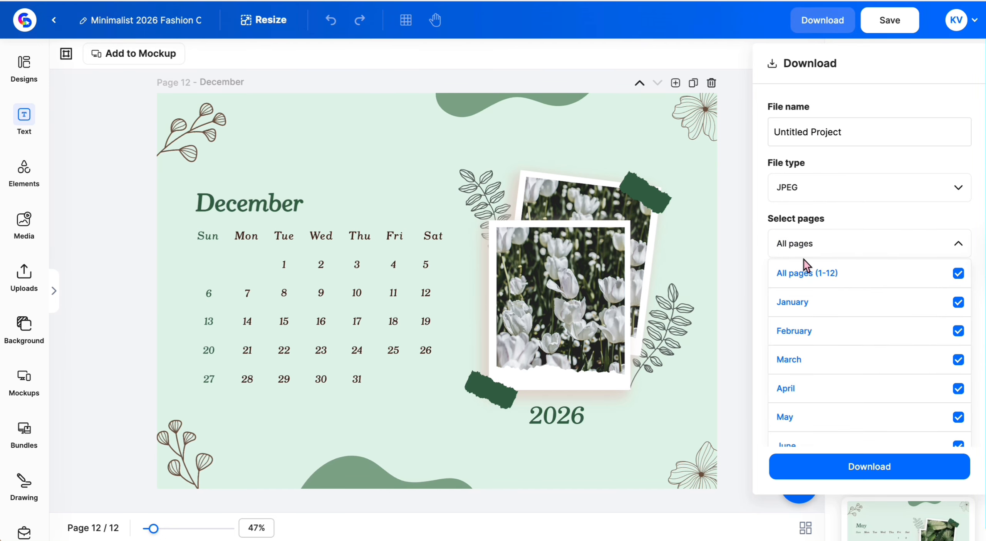
left_click(812, 249)
scroll(809, 269, "down", 1)
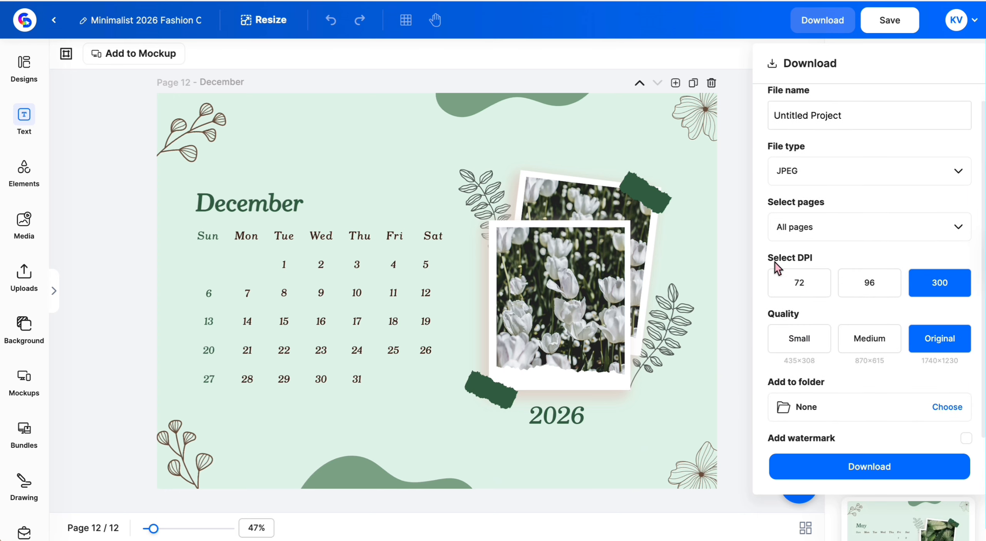
scroll(782, 316, "down", 1)
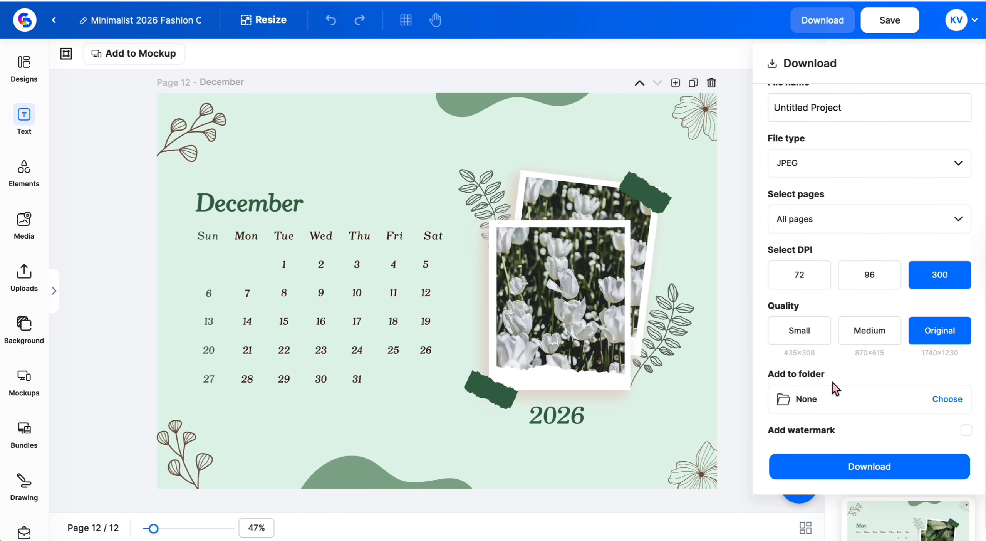
left_click(731, 163)
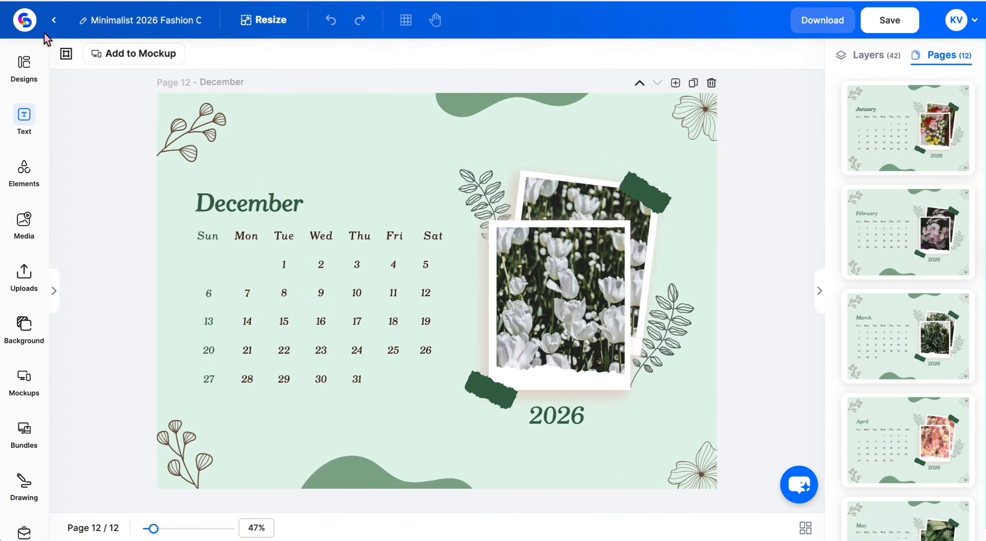
Step: Leave the editor for the saved designs and open the preview of the Minimalist 2026 Fashion Calendar
left_click(23, 25)
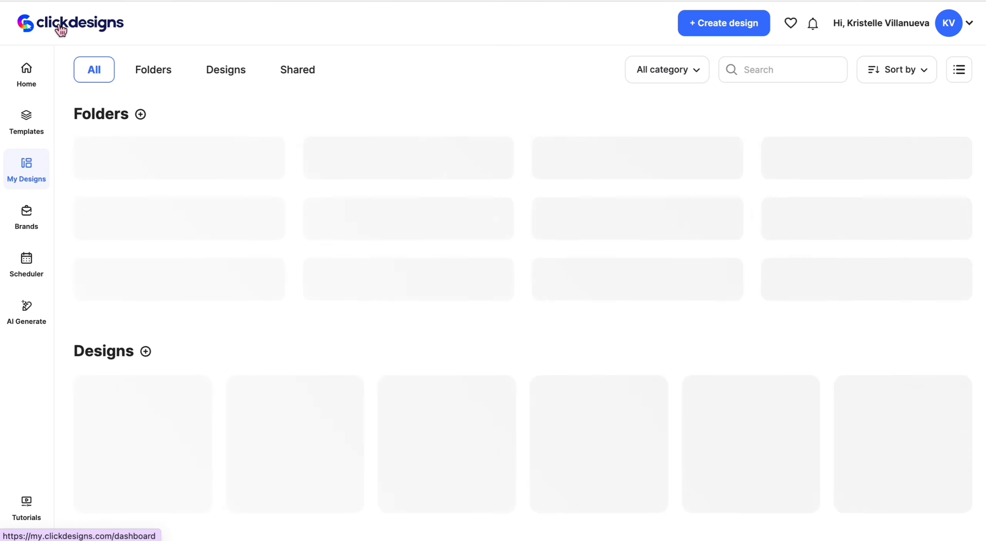
scroll(241, 166, "down", 2)
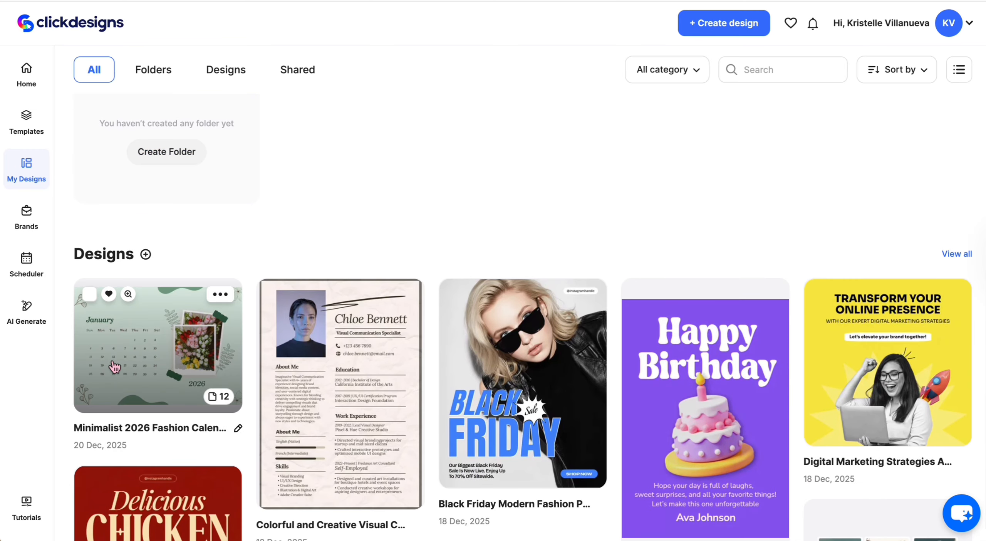
left_click(128, 297)
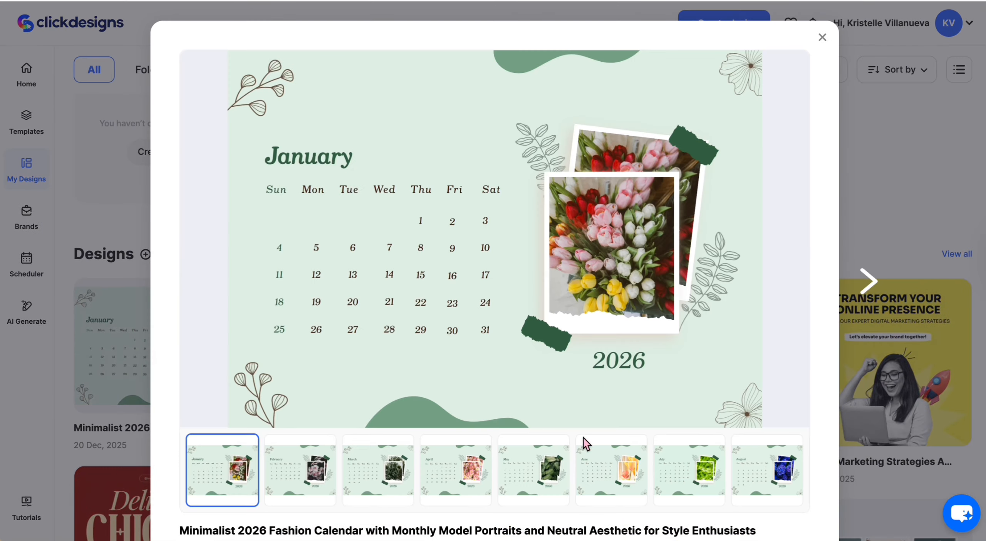
Step: Look through the calendar preview pages from February to June and close the preview
left_click(283, 476)
left_click(374, 478)
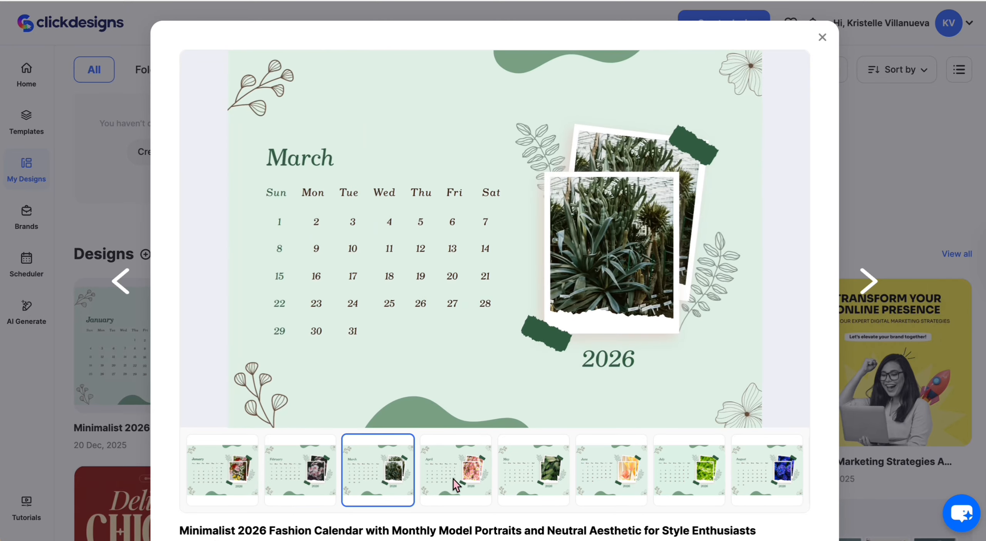
left_click(464, 477)
left_click(528, 470)
left_click(609, 470)
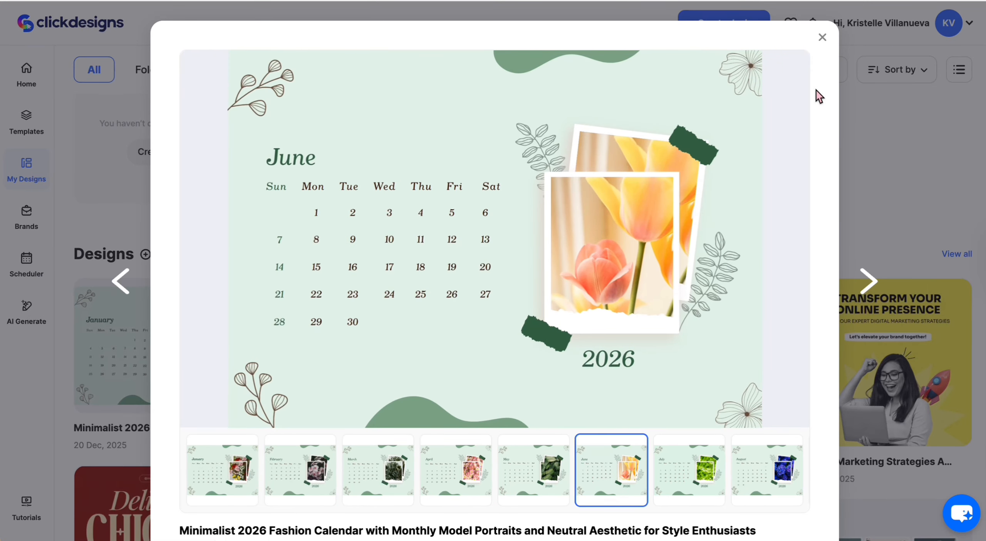
left_click(822, 38)
Step: Reopen the saved Minimalist 2026 Fashion Calendar design in the editor
scroll(608, 200, "down", 1)
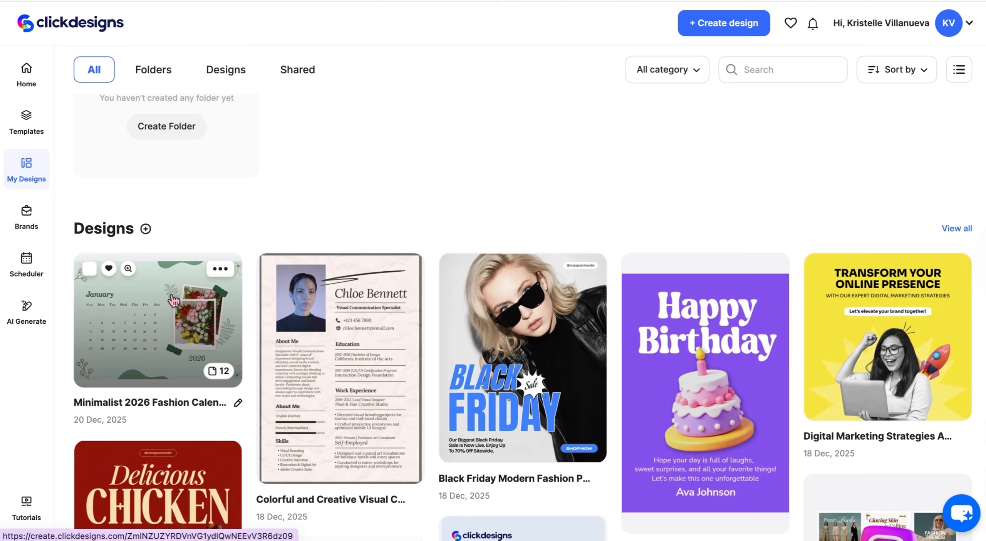
left_click(173, 327)
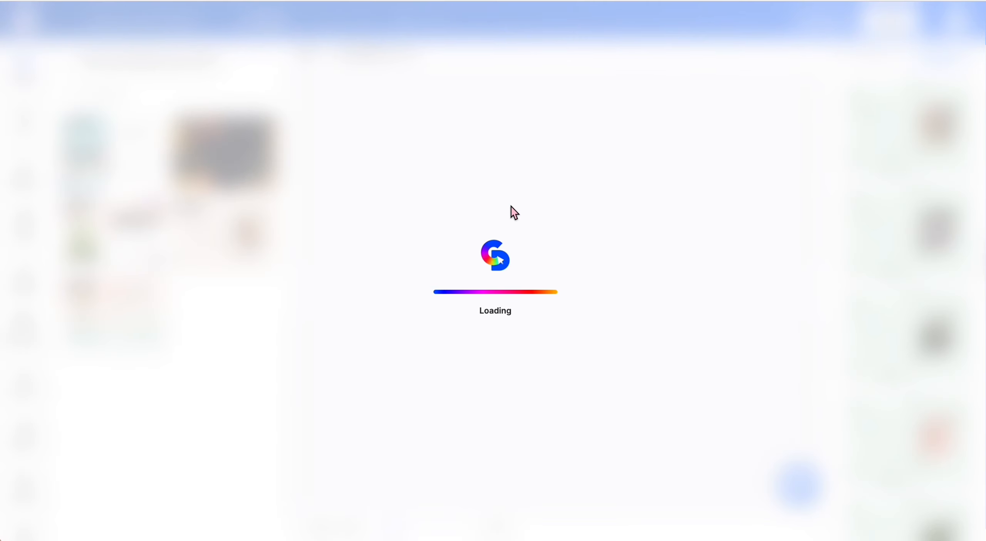